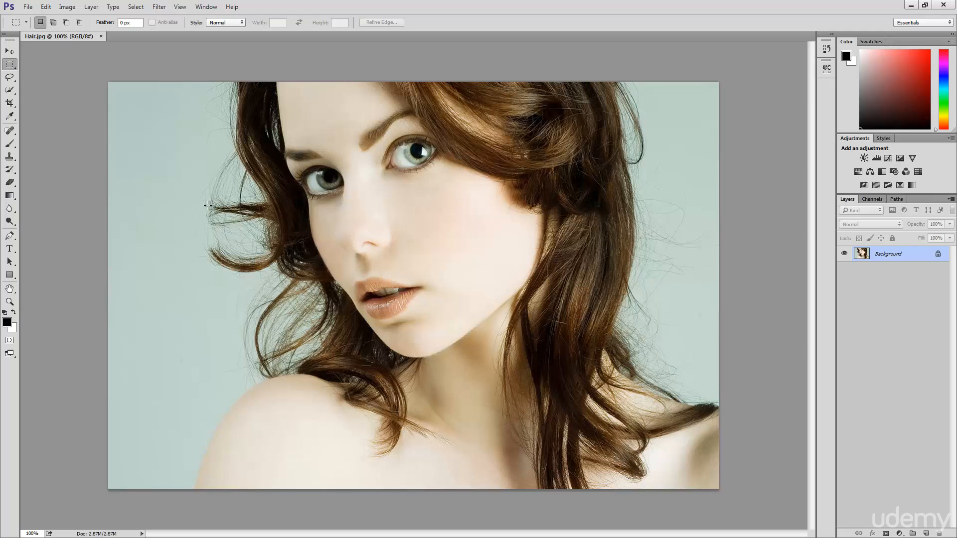
- Draw two wavy Eraser strokes on the backdrop left of the woman's shoulder, with the background color set to bright red for the second
click(10, 183)
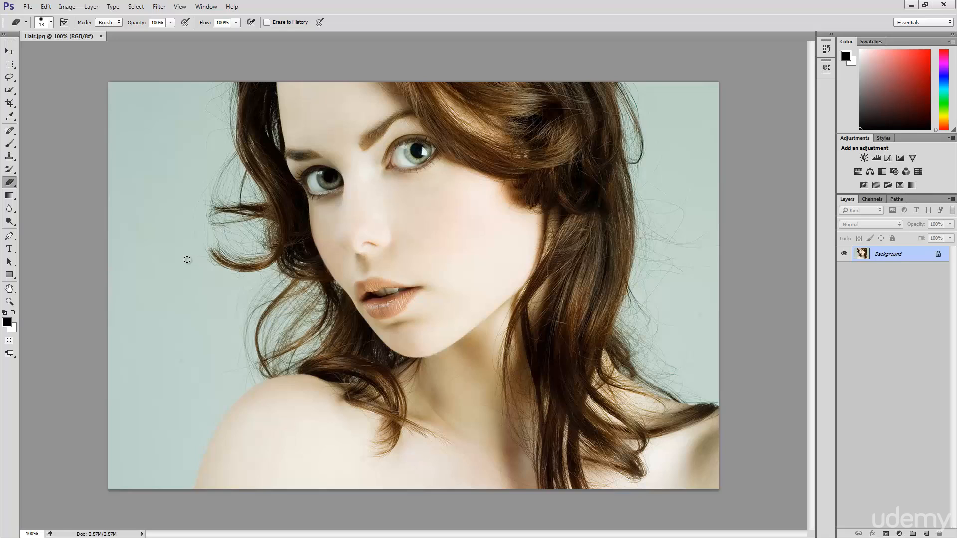
mouse_move(187, 259)
mouse_down()
mouse_move(160, 270)
mouse_move(157, 293)
mouse_move(196, 324)
mouse_move(152, 353)
mouse_move(189, 370)
mouse_move(192, 389)
mouse_move(149, 406)
mouse_move(149, 423)
mouse_move(185, 431)
mouse_up()
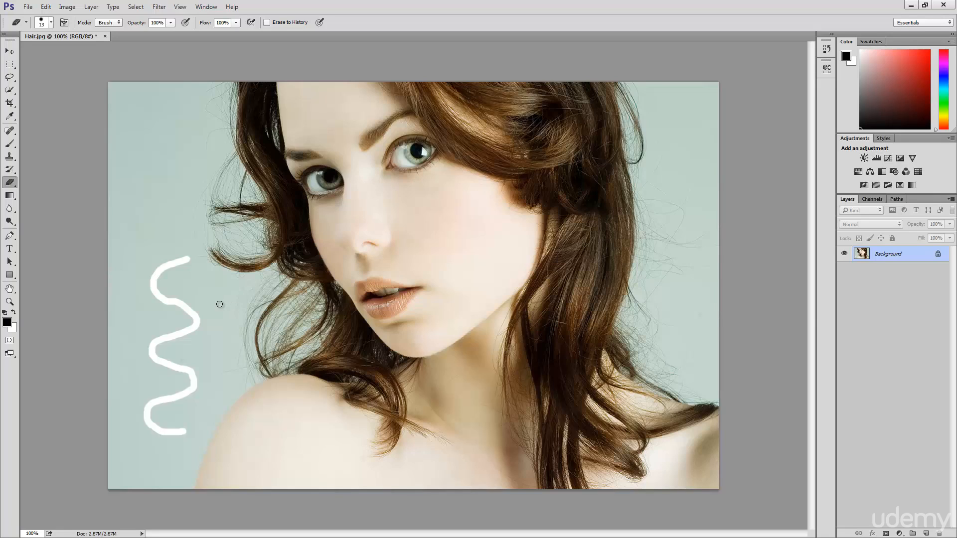
click(15, 331)
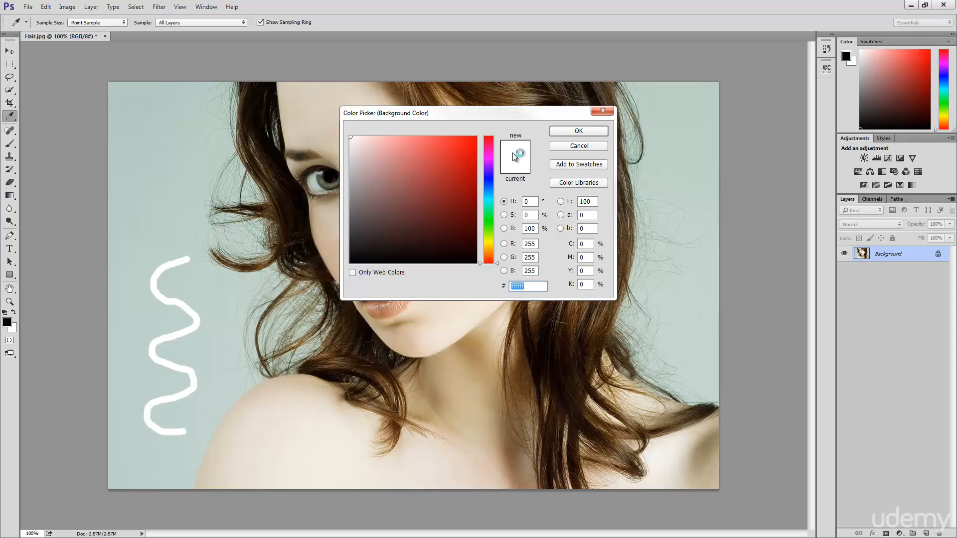
drag(471, 146, 488, 129)
click(569, 130)
key(e)
mouse_move(151, 263)
mouse_down()
mouse_move(193, 274)
mouse_move(189, 291)
mouse_move(162, 312)
mouse_move(168, 335)
mouse_move(197, 348)
mouse_move(147, 391)
mouse_move(154, 411)
mouse_move(183, 416)
mouse_move(180, 434)
mouse_move(146, 437)
mouse_up()
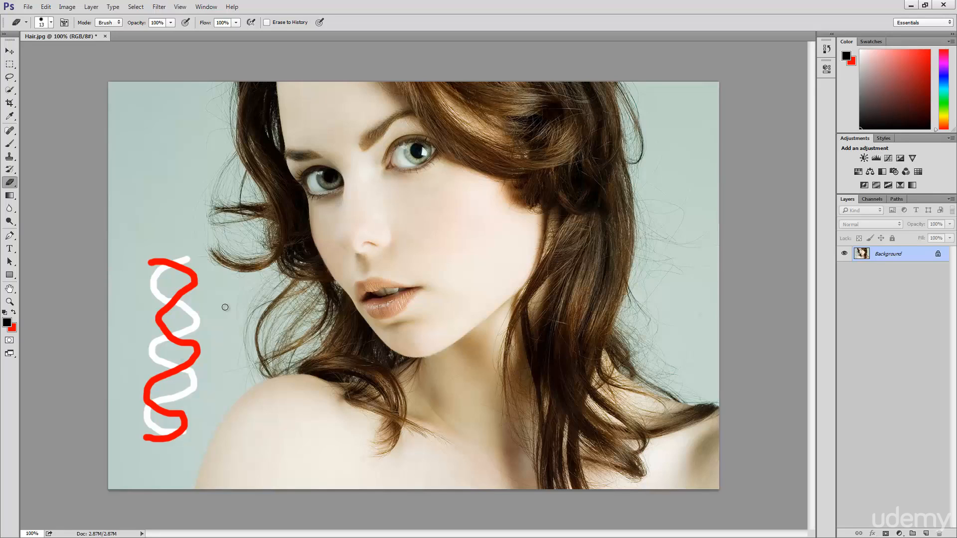
- Show an enlarged history list and revert the photo to its original Hair.jpg snapshot
click(826, 49)
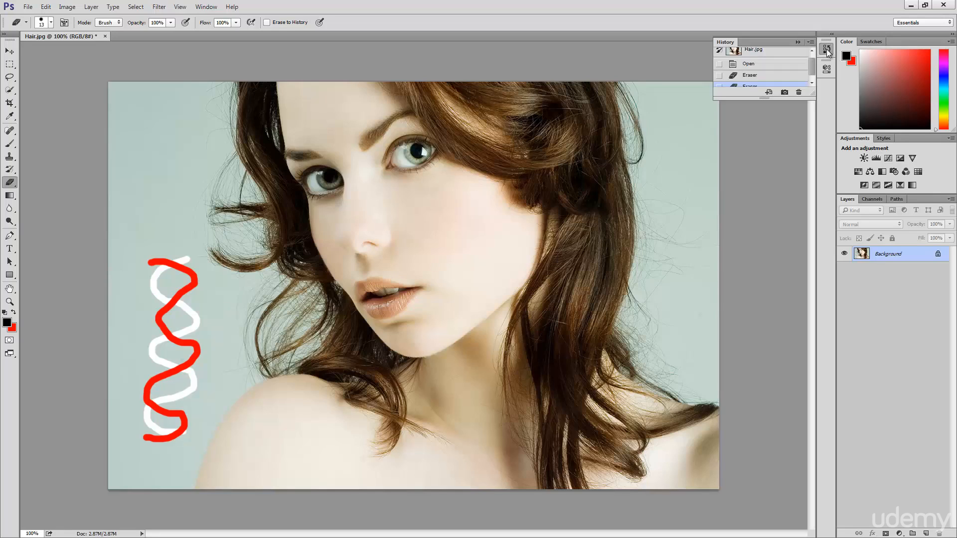
drag(765, 98, 758, 154)
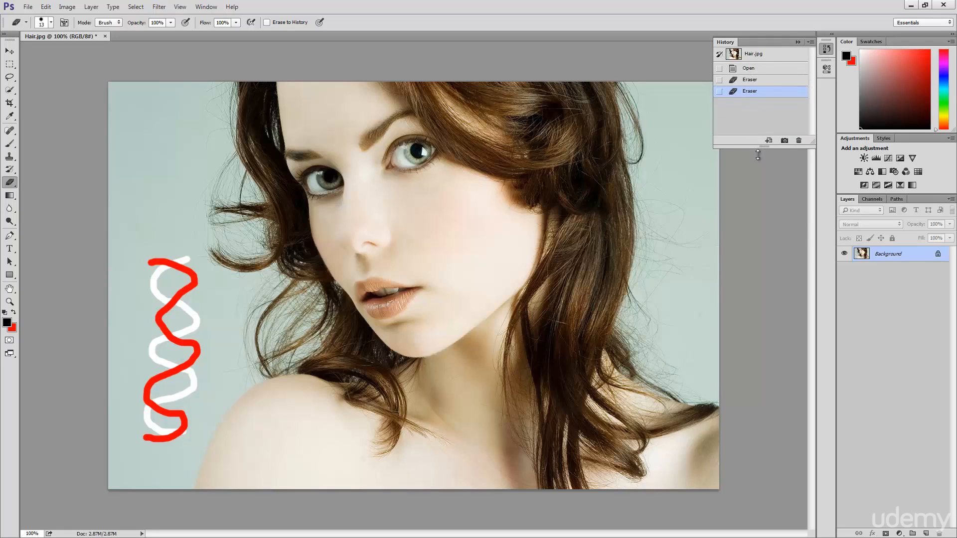
click(782, 55)
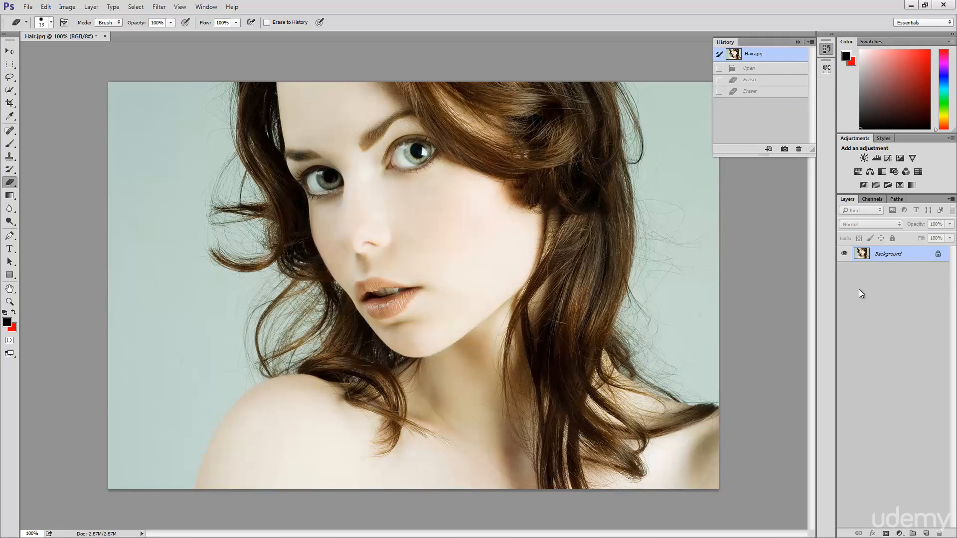
- Convert the locked Background into regular Layer 0 and erase a wavy stroke in the backdrop left of the shoulder
double_click(878, 261)
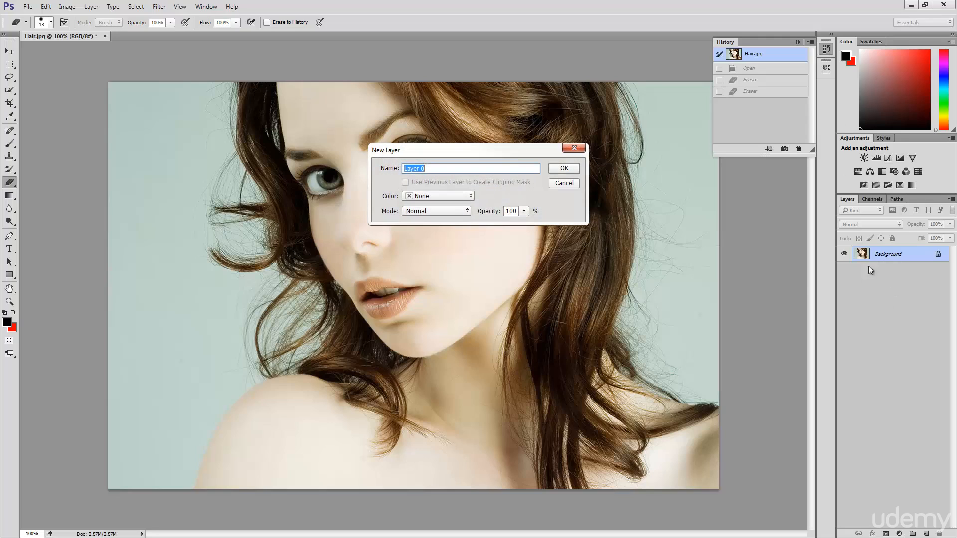
click(565, 168)
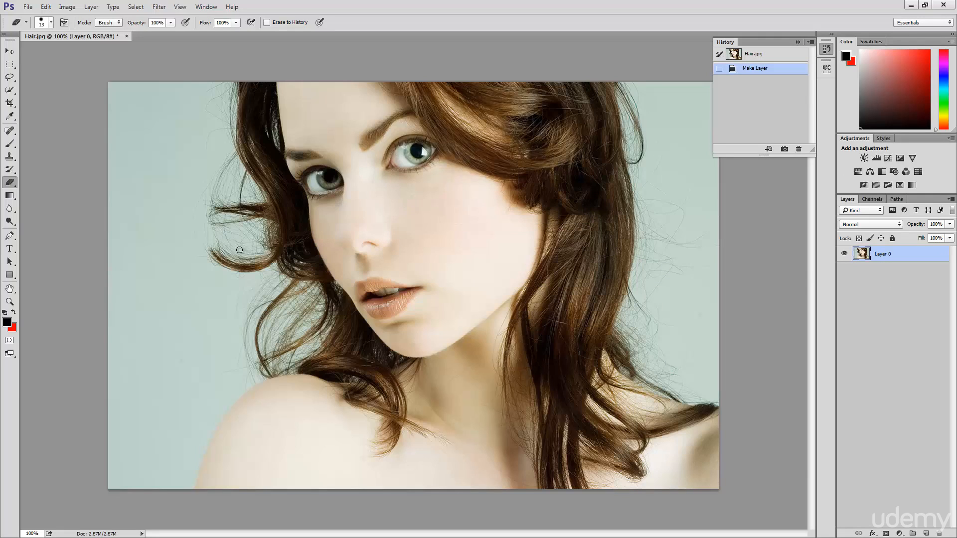
mouse_move(179, 254)
mouse_down()
mouse_move(155, 258)
mouse_move(144, 278)
mouse_move(168, 303)
mouse_move(202, 300)
mouse_move(207, 325)
mouse_move(164, 349)
mouse_move(137, 344)
mouse_move(146, 368)
mouse_move(194, 379)
mouse_move(205, 393)
mouse_move(184, 420)
mouse_move(141, 425)
mouse_up()
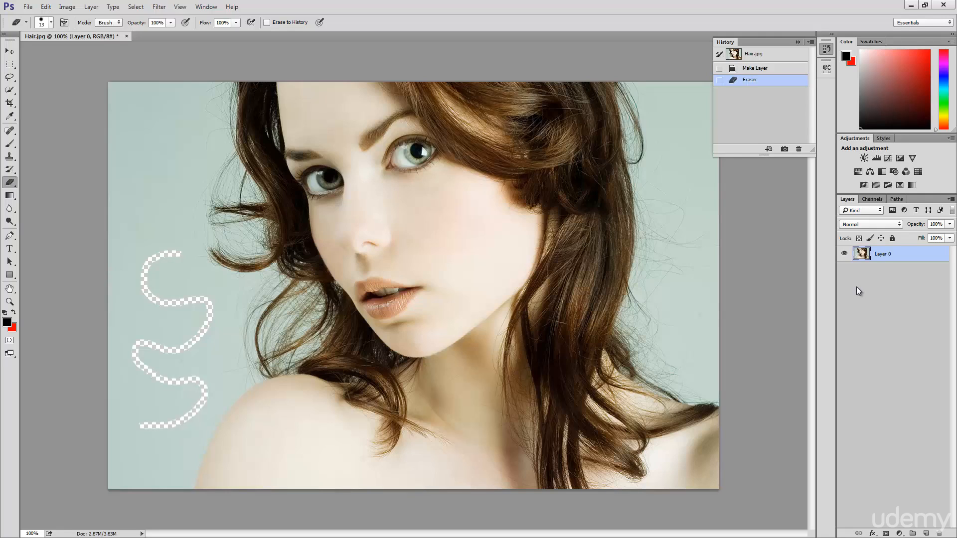
- Toggle Layer 0's visibility off and on twice to examine the transparency beneath it
click(844, 255)
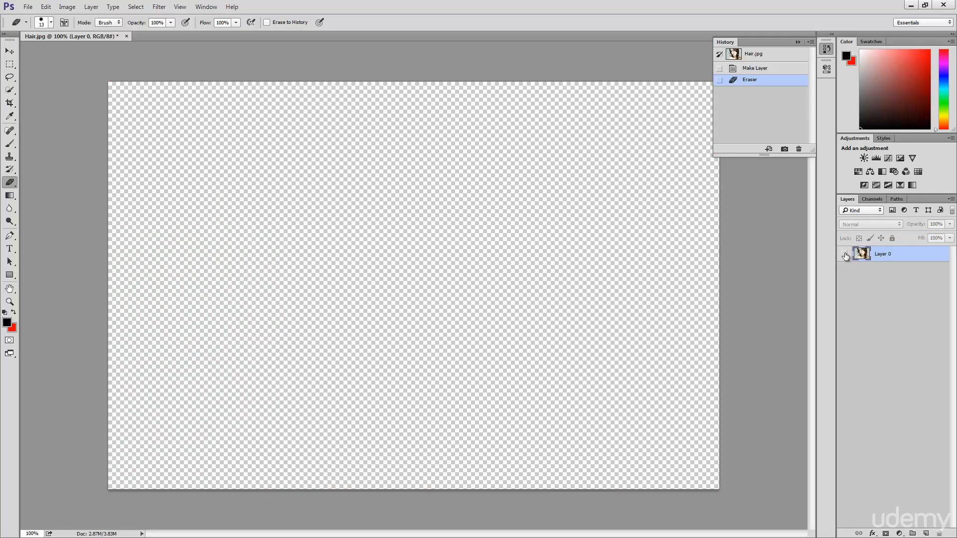
click(845, 255)
click(844, 255)
click(844, 255)
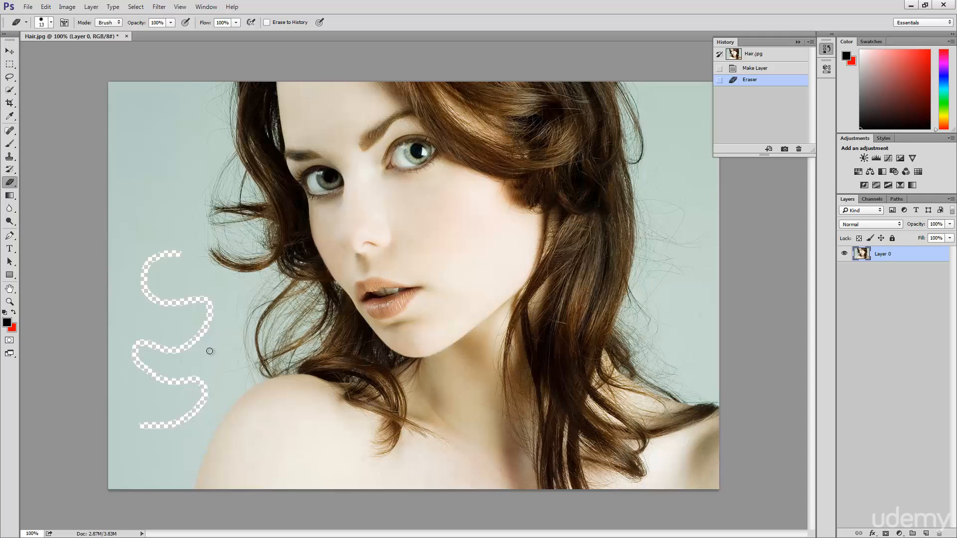
- Try erasing a large patch of the lower-left backdrop with an 80 px Eraser, and revert to the original Hair.jpg snapshot
key(bracketright)
key(bracketright)
key(bracketright)
key(bracketright)
key(bracketright)
key(bracketright)
key(bracketright)
mouse_move(139, 455)
mouse_down()
mouse_move(161, 257)
mouse_move(194, 314)
mouse_move(192, 352)
mouse_move(160, 438)
mouse_move(175, 329)
mouse_move(184, 420)
mouse_move(196, 389)
mouse_move(176, 477)
mouse_move(174, 460)
mouse_move(176, 476)
mouse_move(186, 476)
mouse_move(207, 404)
mouse_move(190, 336)
mouse_move(181, 355)
mouse_up()
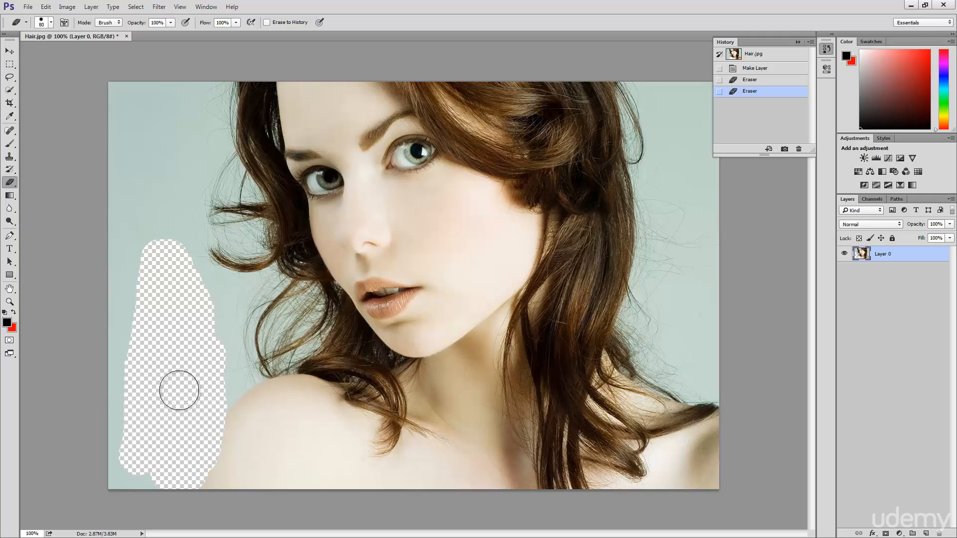
click(781, 60)
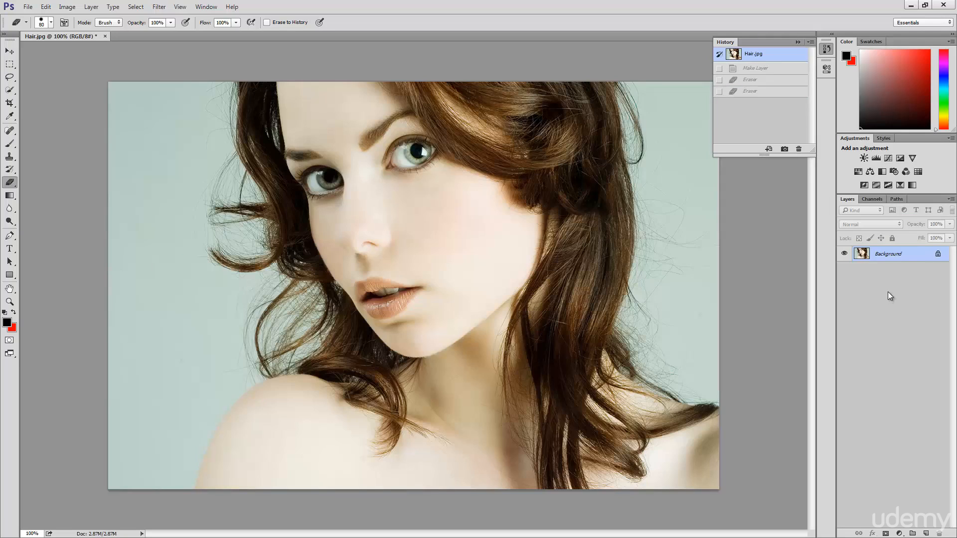
- Duplicate the Background layer and hide the original
drag(909, 257, 929, 534)
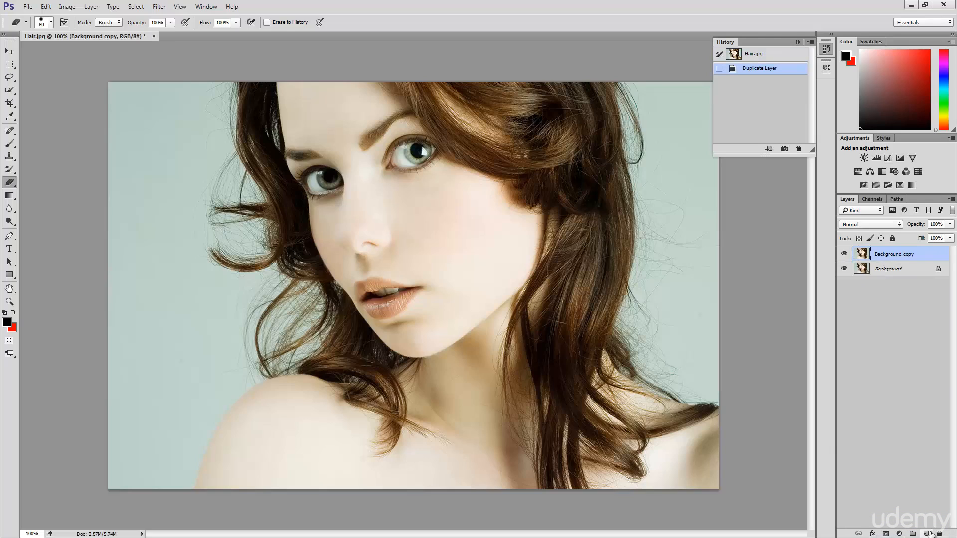
click(844, 269)
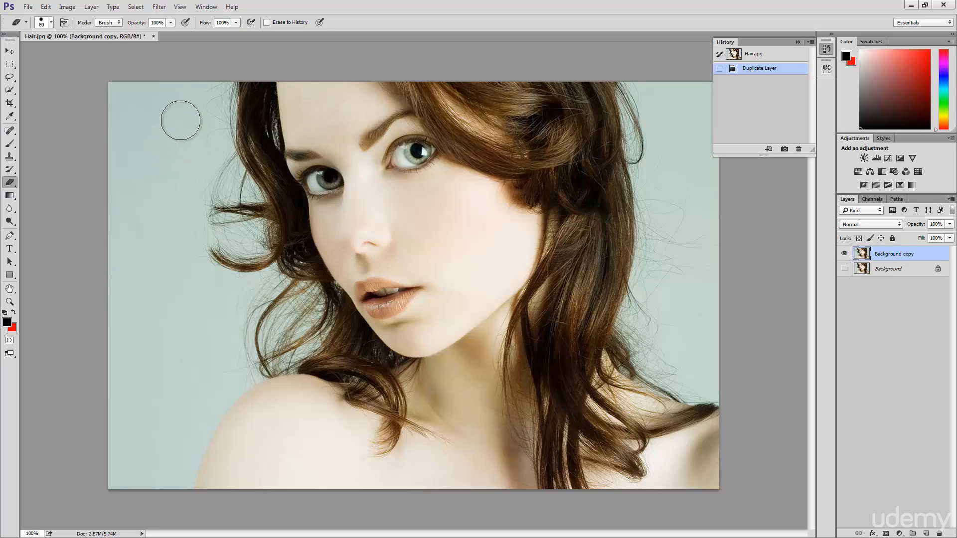
- Try erasing the backdrop along the left side of the hair with the regular Eraser, and undo the stroke
mouse_move(170, 108)
mouse_down()
mouse_move(144, 94)
mouse_move(127, 118)
mouse_move(129, 100)
mouse_move(190, 102)
mouse_move(214, 90)
mouse_move(213, 166)
mouse_move(247, 229)
mouse_move(239, 238)
mouse_move(224, 222)
mouse_move(193, 231)
mouse_move(198, 282)
mouse_move(211, 301)
mouse_move(205, 278)
mouse_move(219, 294)
mouse_move(261, 289)
mouse_move(241, 311)
mouse_move(228, 357)
mouse_move(213, 309)
mouse_move(189, 313)
mouse_move(193, 189)
mouse_move(178, 121)
mouse_move(173, 287)
mouse_move(151, 118)
mouse_up()
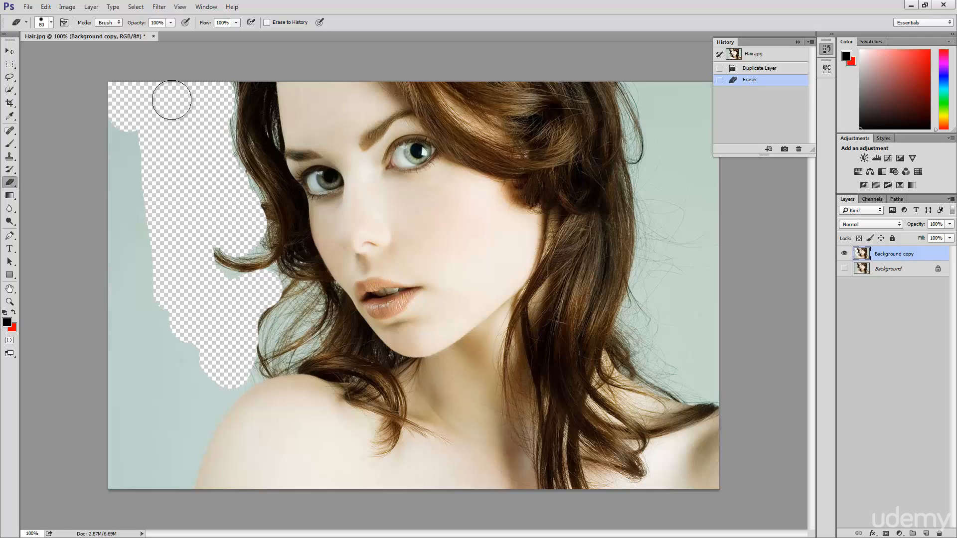
key(ctrl+z)
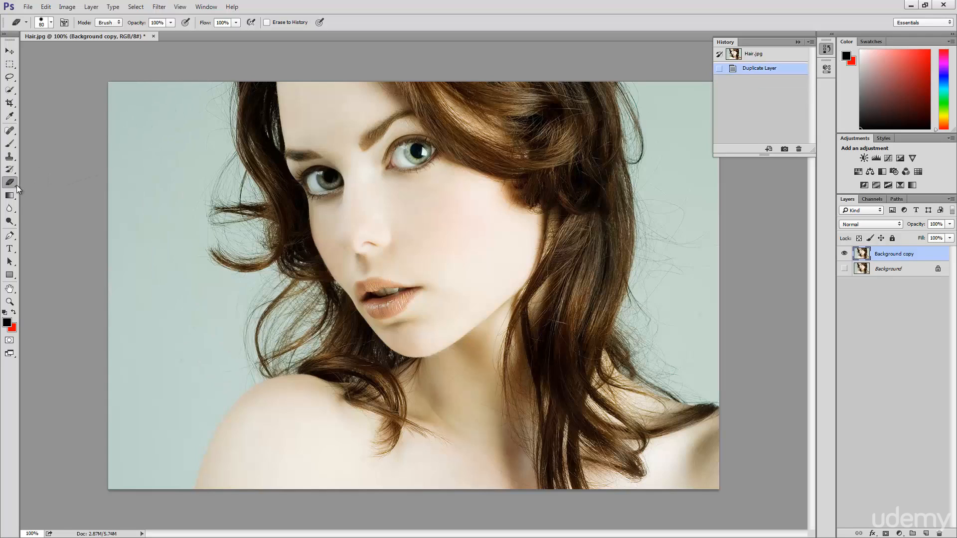
- Switch to the Background Eraser Tool and enlarge its brush to 150 px
right_click(16, 186)
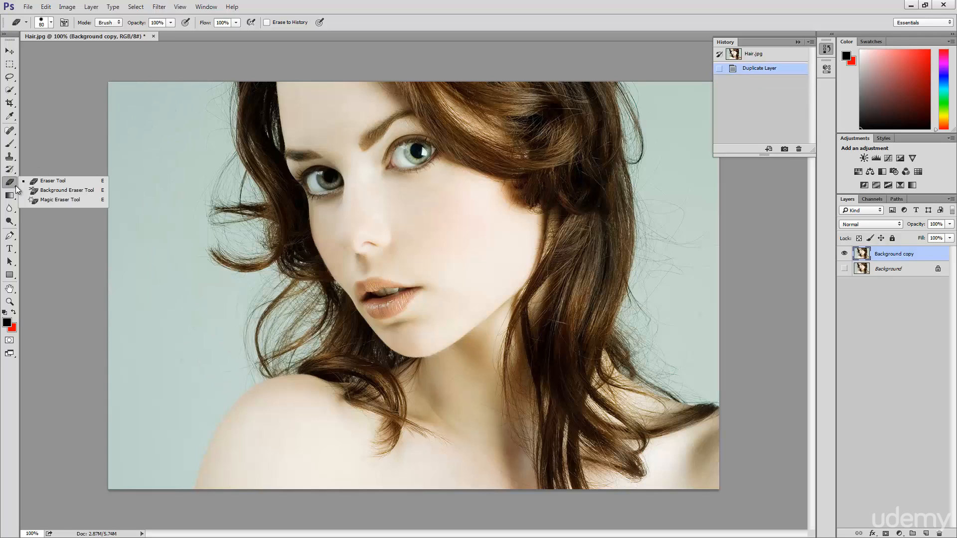
click(79, 190)
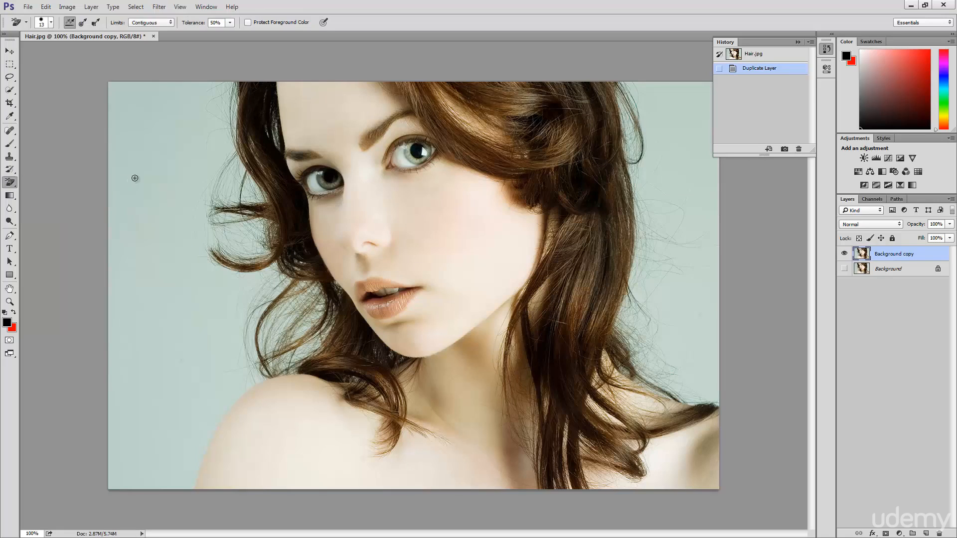
key(bracketright)
key(bracketright)
key(bracketright)
key(bracketright)
key(bracketright)
key(bracketright)
key(bracketright)
key(bracketright)
key(bracketright)
key(bracketright)
key(bracketright)
key(bracketright)
key(bracketright)
key(bracketright)
key(bracketright)
- Try removing the backdrop along the left hair edge with the Background Eraser, and revert to the Duplicate Layer history state
click(218, 101)
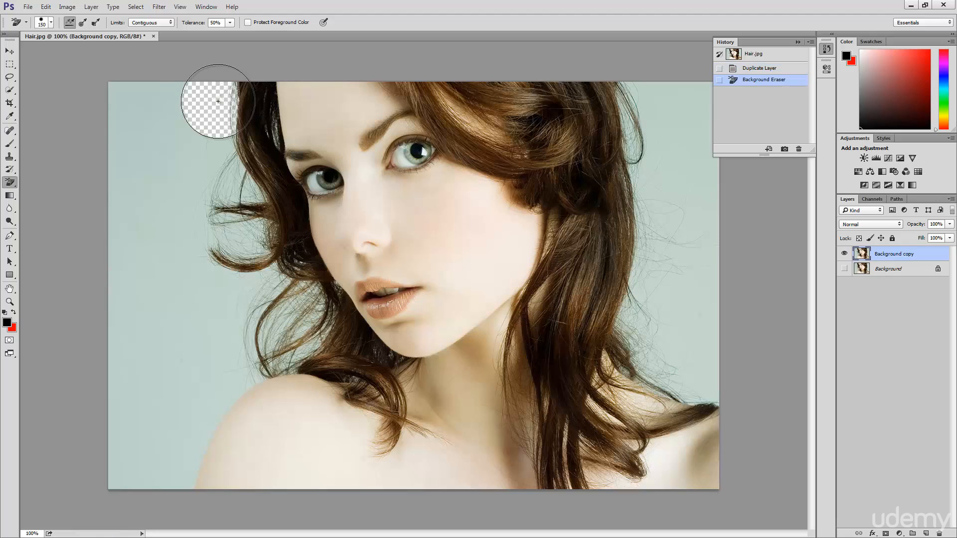
click(229, 150)
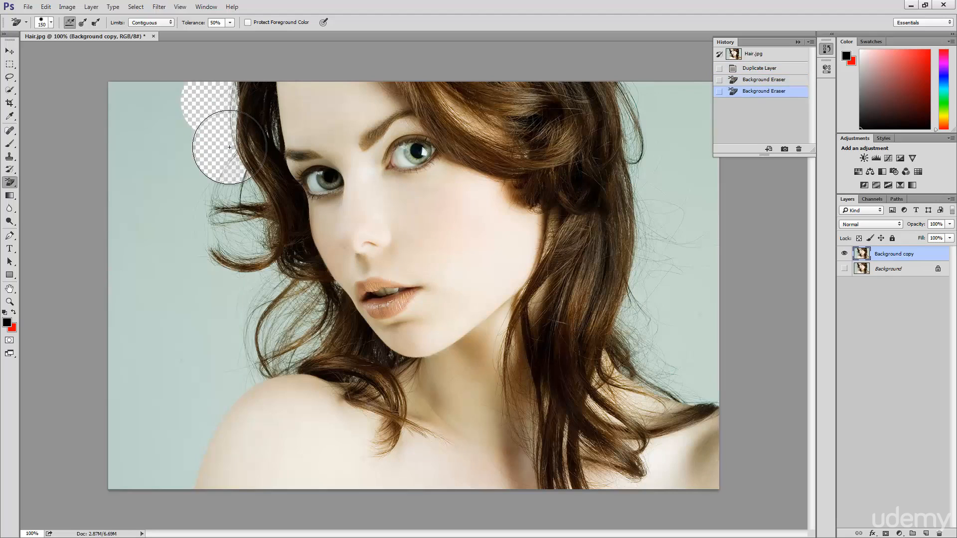
click(244, 192)
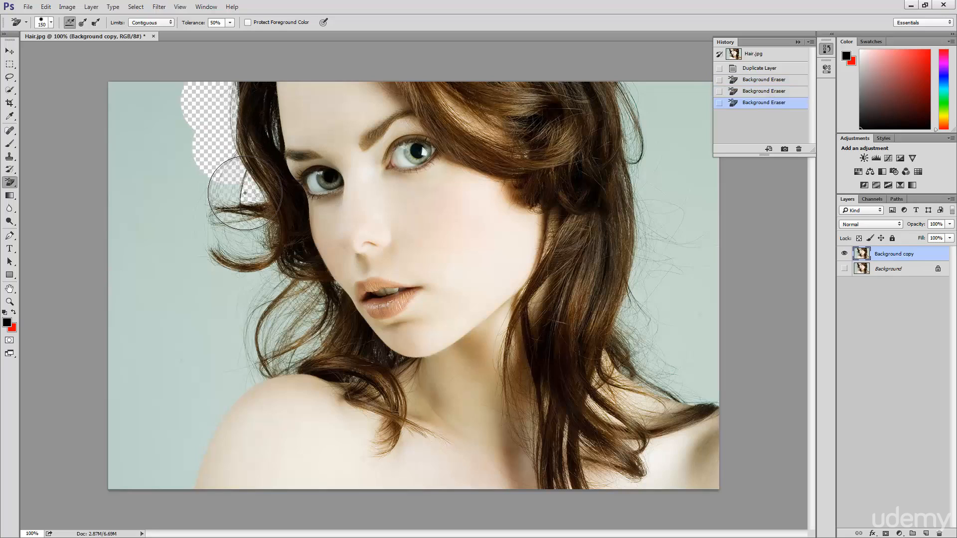
click(196, 187)
mouse_move(207, 198)
mouse_down()
mouse_move(248, 241)
mouse_move(283, 310)
mouse_up()
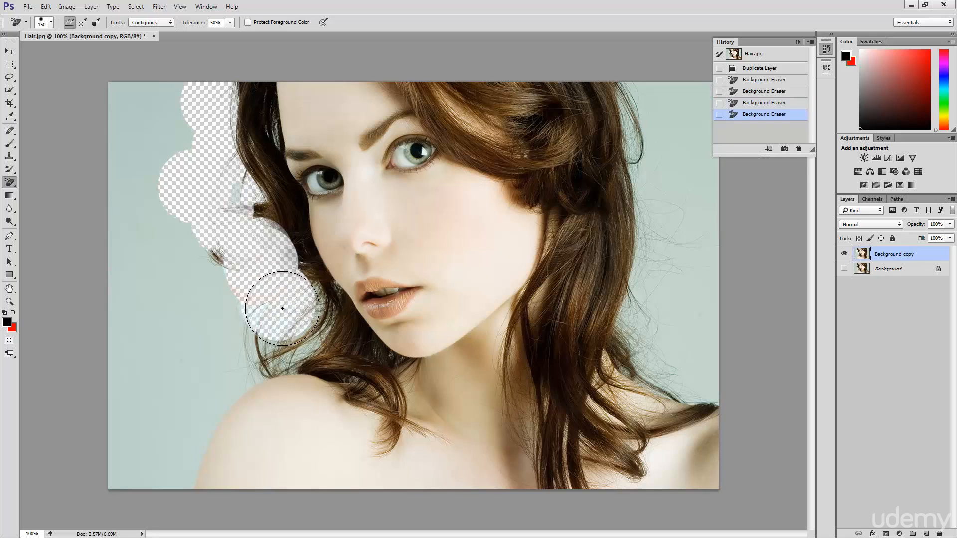
click(766, 70)
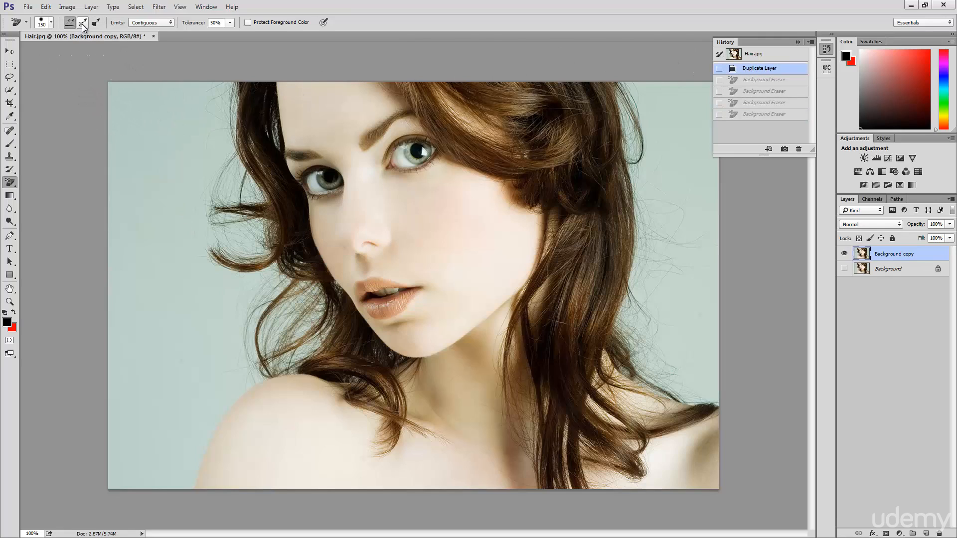
- Set the Background Eraser's sampling to Once and erase the backdrop around the hair strands on the left of the photo
click(81, 24)
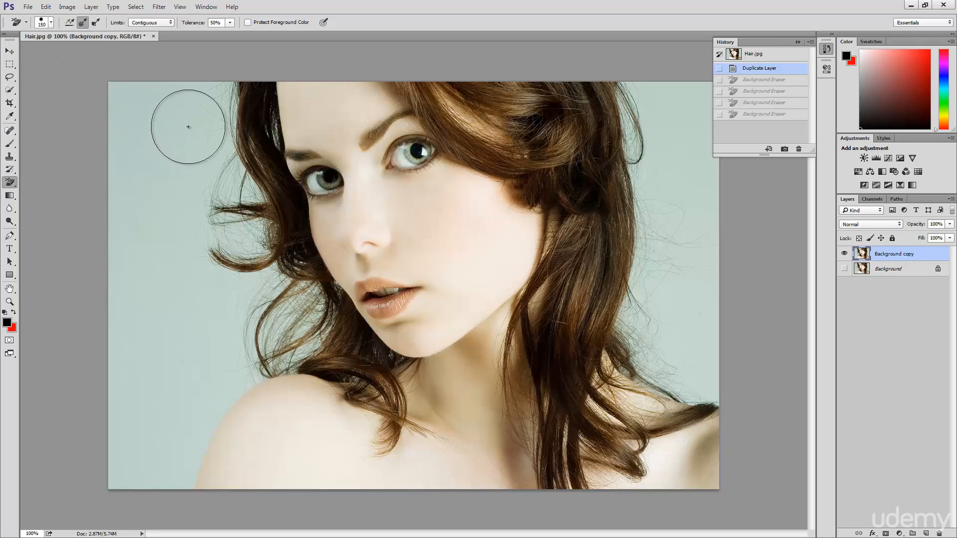
mouse_move(188, 126)
mouse_down()
mouse_move(224, 123)
mouse_move(230, 95)
mouse_move(226, 179)
mouse_move(244, 228)
mouse_move(236, 196)
mouse_move(252, 208)
mouse_move(251, 197)
mouse_move(240, 182)
mouse_move(271, 289)
mouse_move(260, 300)
mouse_move(217, 238)
mouse_move(218, 216)
mouse_move(244, 271)
mouse_move(263, 248)
mouse_move(257, 210)
mouse_move(234, 185)
mouse_move(252, 287)
mouse_move(281, 321)
mouse_move(257, 322)
mouse_move(235, 322)
mouse_up()
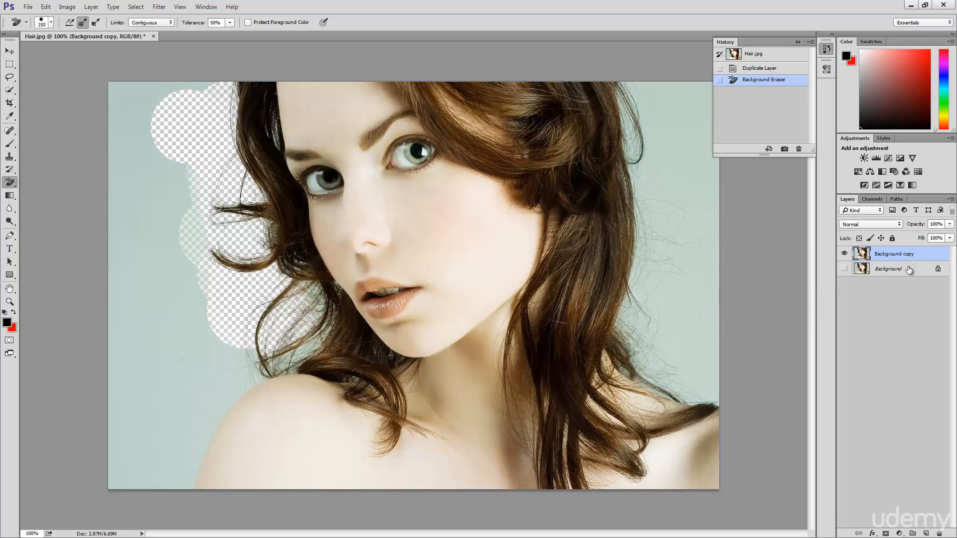
- Replace the partly erased copy with a fresh duplicate of the Background layer, and hide the original Background
drag(926, 259, 939, 531)
drag(902, 255, 927, 532)
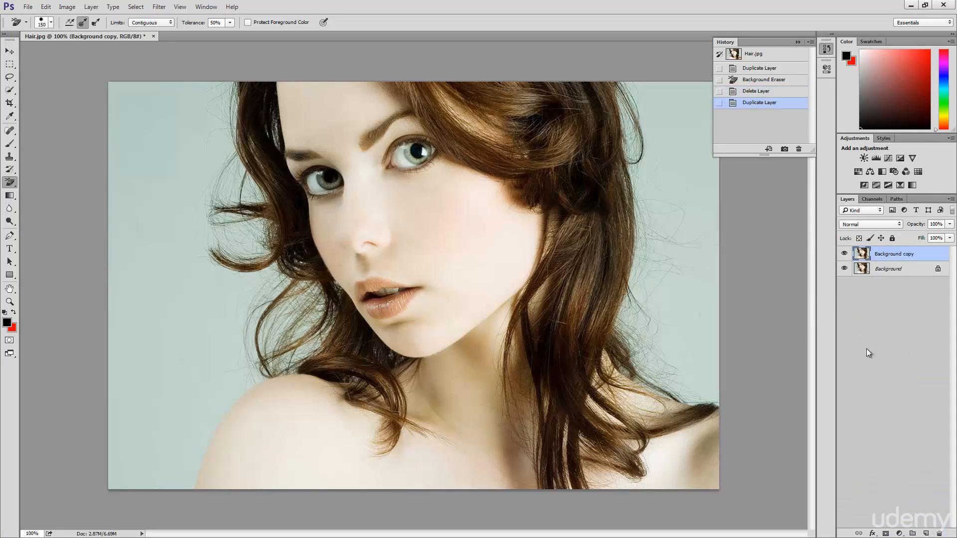
click(842, 269)
- Rename the duplicated layer as Hair
double_click(890, 253)
text(Hair)
key(Return)
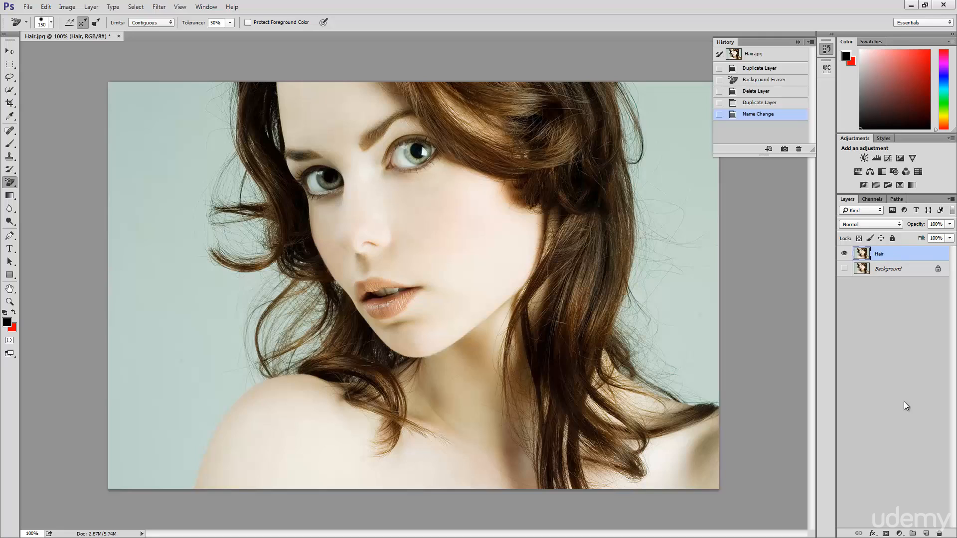
- Add a new layer above Hair, fill it with White, and return to the Background Eraser
click(927, 534)
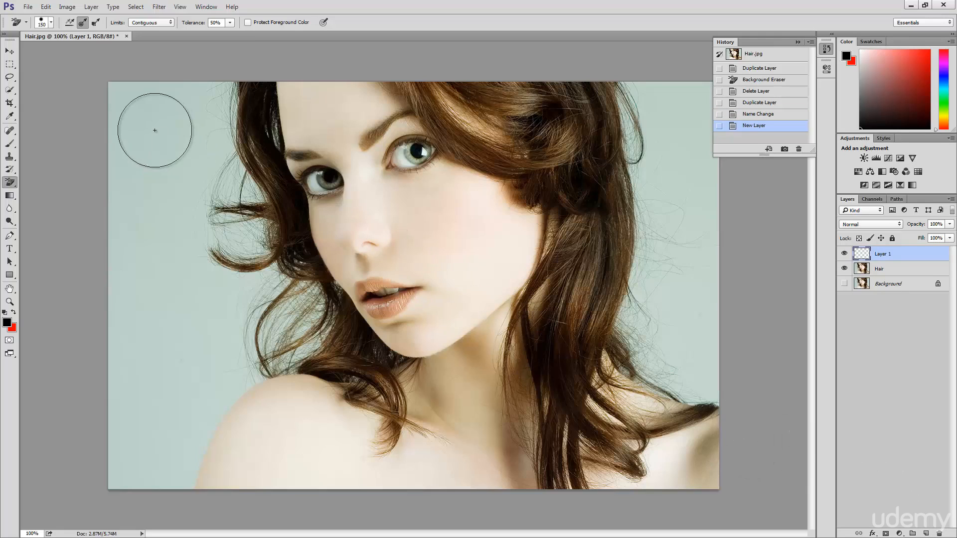
click(45, 7)
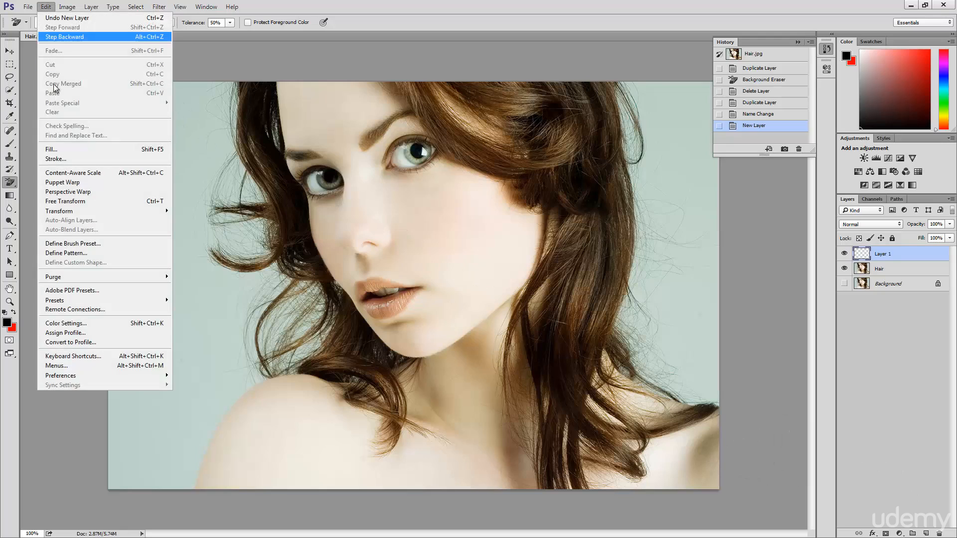
click(58, 149)
click(496, 157)
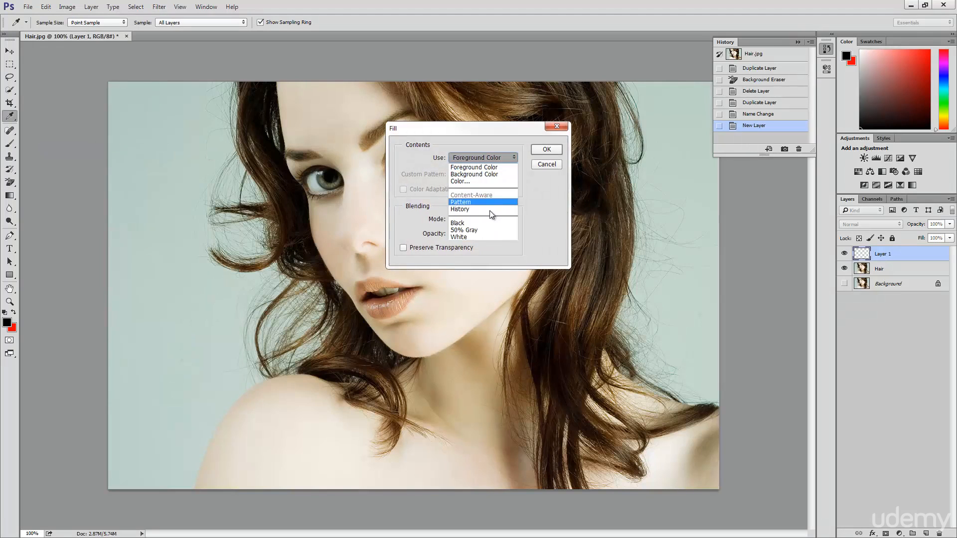
click(480, 233)
click(545, 150)
key(e)
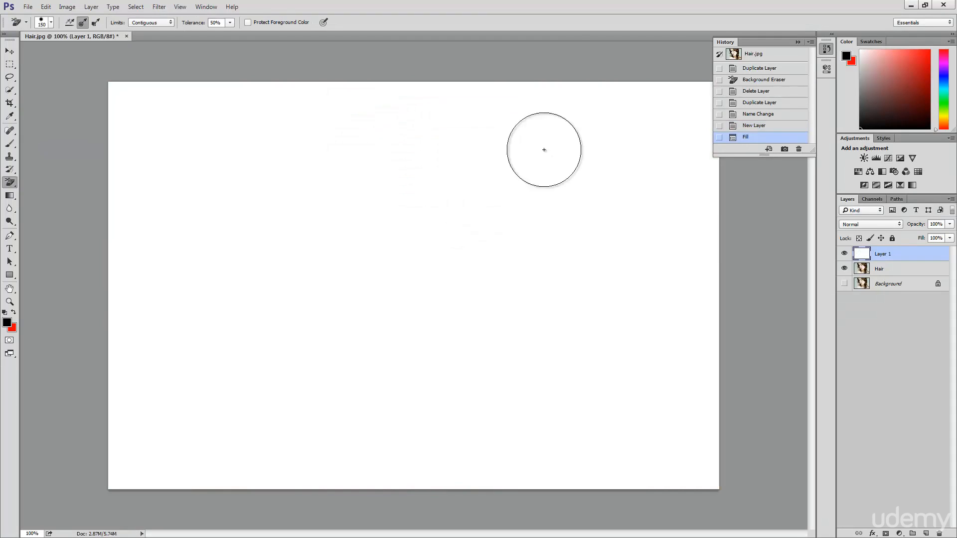
- Move the white-filled layer between Hair and Background, and make Hair the active layer
drag(896, 257, 895, 277)
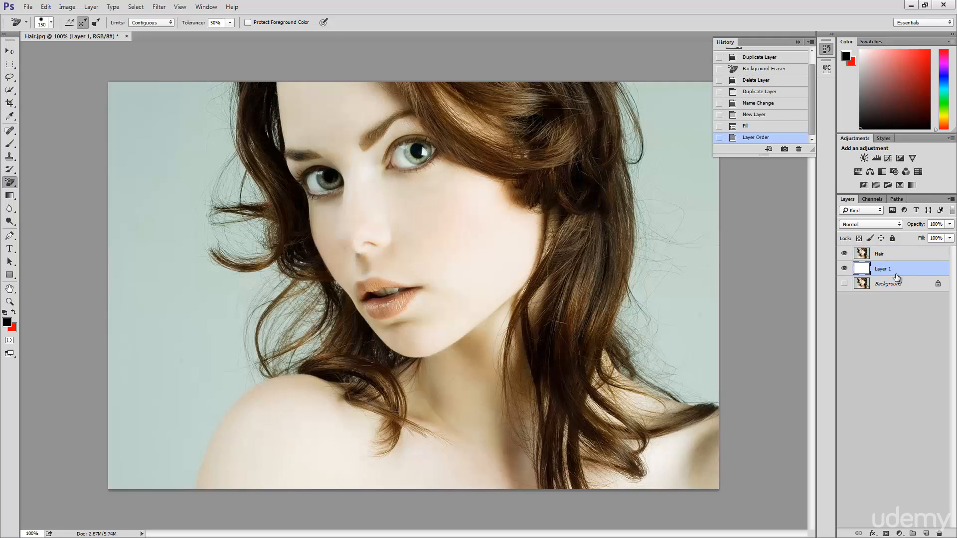
click(897, 258)
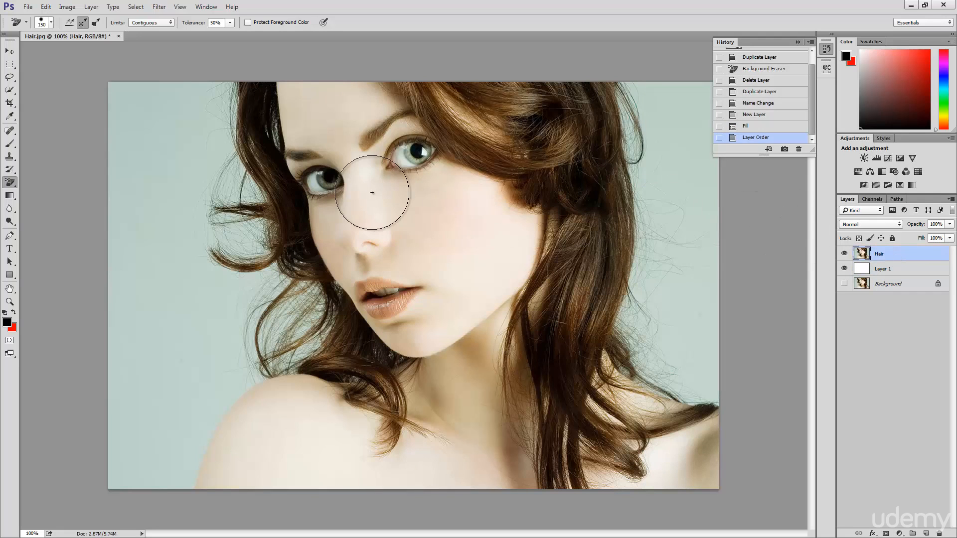
- Try erasing the backdrop beside the hair on the woman's left-hand image side with the Contiguous limit, and undo the stroke
mouse_move(214, 121)
mouse_down()
mouse_move(220, 97)
mouse_move(221, 165)
mouse_move(238, 229)
mouse_move(243, 196)
mouse_move(252, 206)
mouse_move(230, 227)
mouse_move(199, 183)
mouse_move(246, 265)
mouse_move(212, 235)
mouse_move(226, 257)
mouse_move(245, 258)
mouse_move(257, 303)
mouse_move(268, 277)
mouse_move(239, 206)
mouse_move(222, 218)
mouse_move(224, 263)
mouse_move(181, 161)
mouse_move(200, 280)
mouse_up()
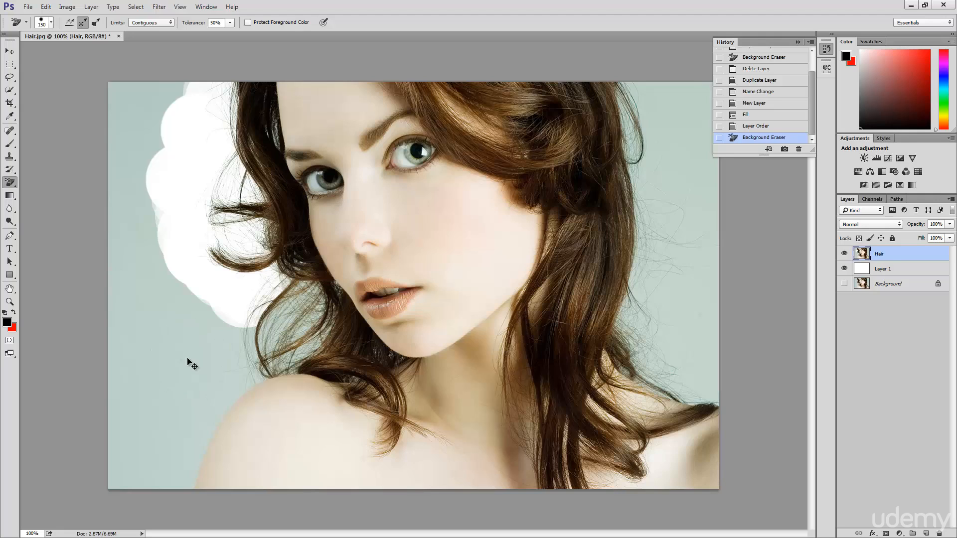
key(ctrl+z)
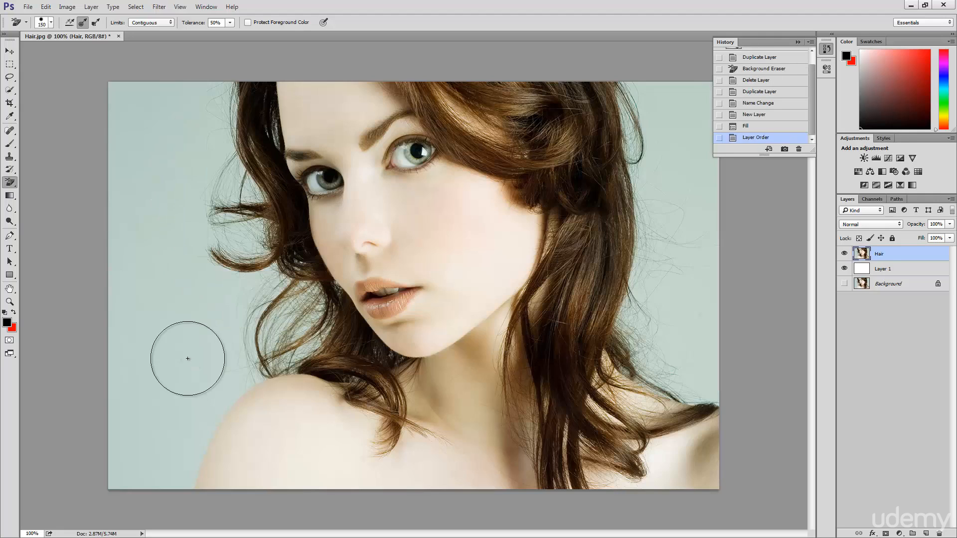
- Set the Background Eraser brush to 50% hardness and minimum spacing, and change its limits to Discontiguous
click(51, 22)
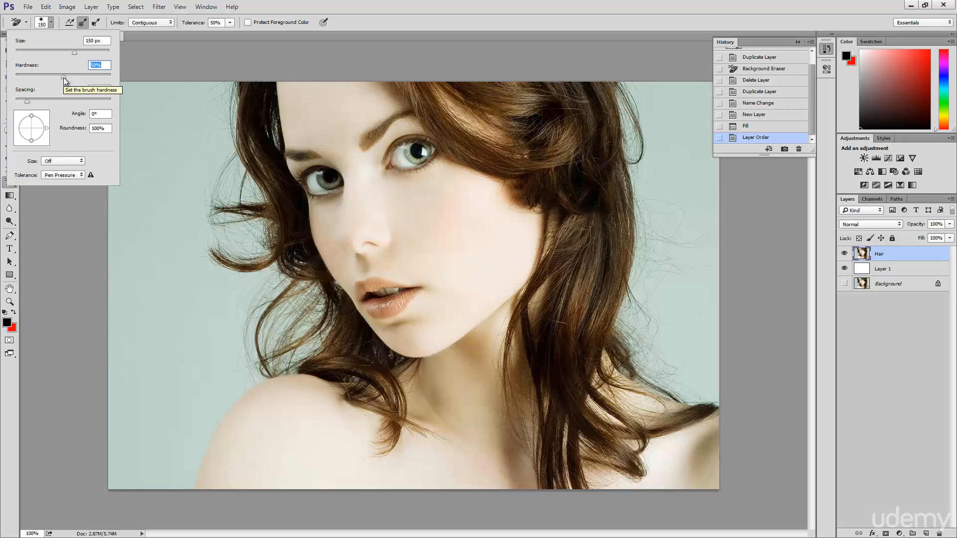
click(28, 103)
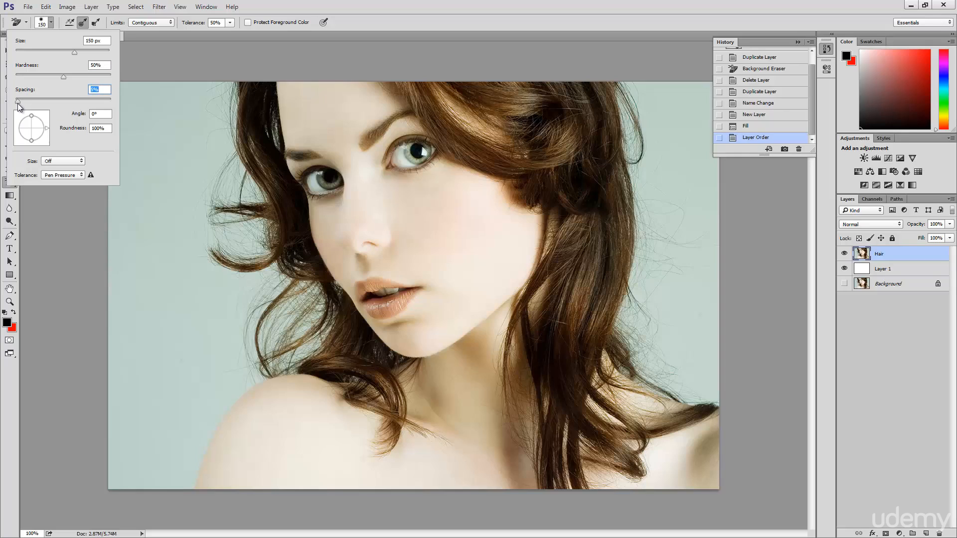
click(155, 23)
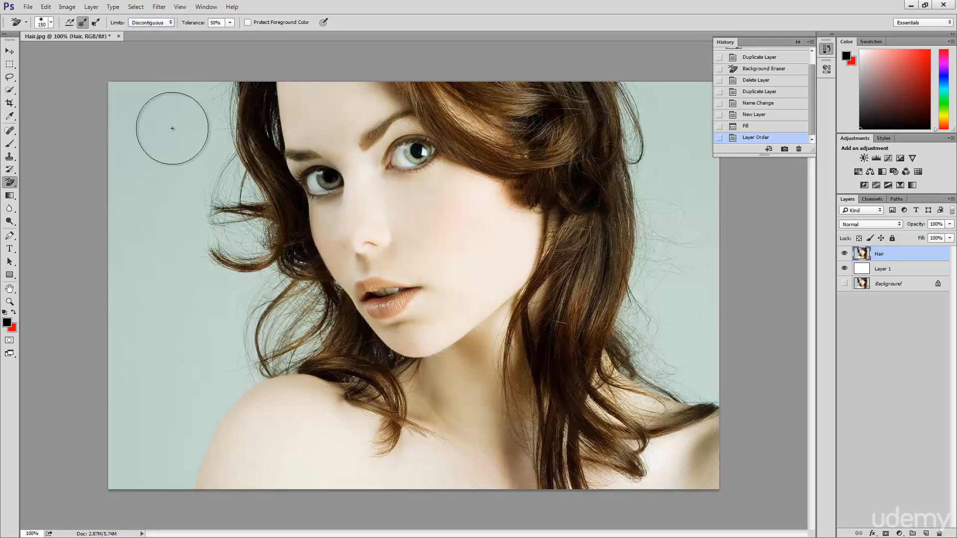
- Try erasing the backdrop along the loose curls with the Discontiguous limit, undo the stroke, and set the tolerance to 65%
mouse_move(172, 128)
mouse_down()
mouse_move(208, 136)
mouse_move(213, 91)
mouse_move(221, 172)
mouse_move(250, 256)
mouse_move(225, 247)
mouse_move(208, 204)
mouse_move(205, 189)
mouse_move(271, 313)
mouse_move(254, 323)
mouse_move(232, 316)
mouse_move(223, 291)
mouse_move(189, 148)
mouse_move(293, 316)
mouse_move(264, 310)
mouse_up()
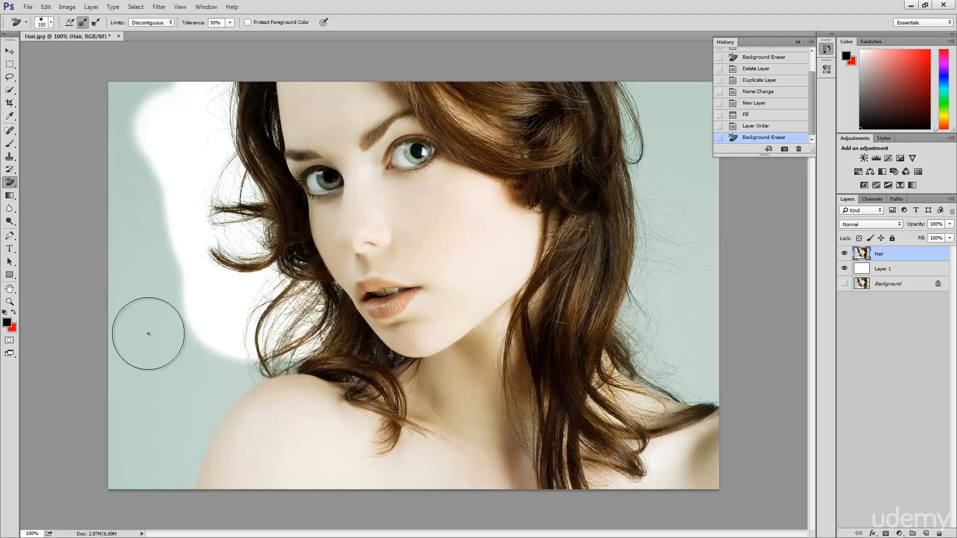
key(ctrl+z)
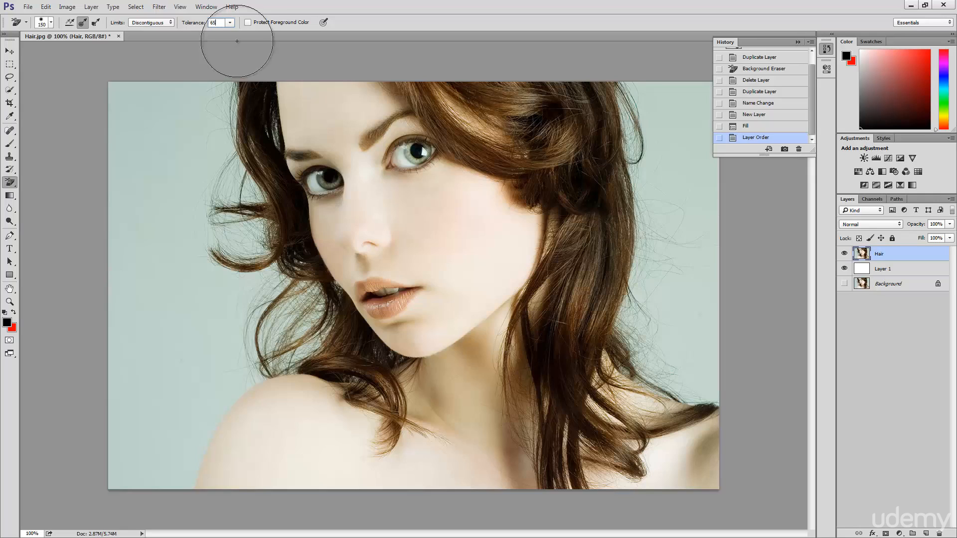
- Try erasing the backdrop through the hair to the forehead edge at 65% tolerance, undo it, and enable Protect Foreground Color
mouse_move(188, 107)
mouse_down()
mouse_move(186, 124)
mouse_move(214, 100)
mouse_move(234, 240)
mouse_move(247, 245)
mouse_move(230, 209)
mouse_move(267, 317)
mouse_move(294, 321)
mouse_move(180, 152)
mouse_up()
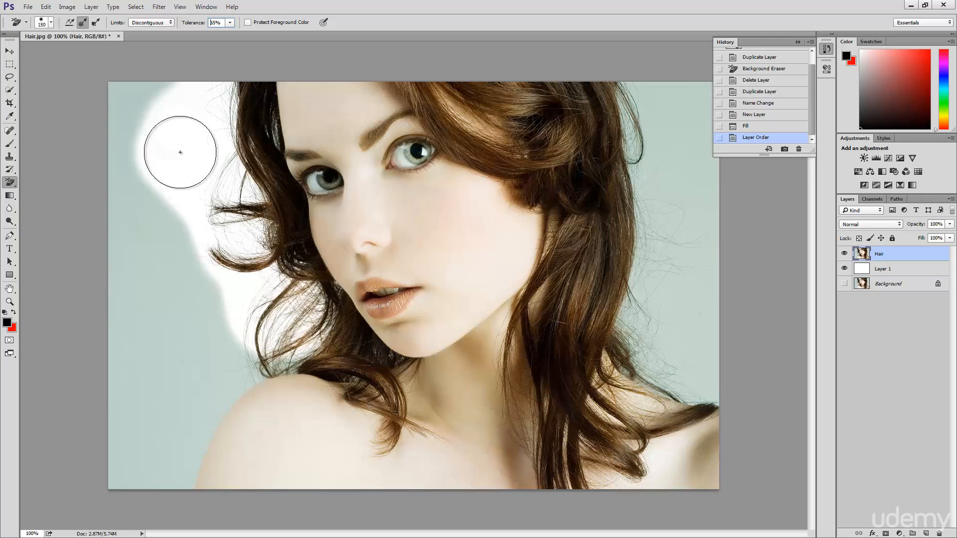
mouse_move(180, 152)
mouse_down()
mouse_move(252, 141)
mouse_move(245, 124)
mouse_move(262, 151)
mouse_move(242, 177)
mouse_move(266, 161)
mouse_move(255, 138)
mouse_move(186, 147)
mouse_up()
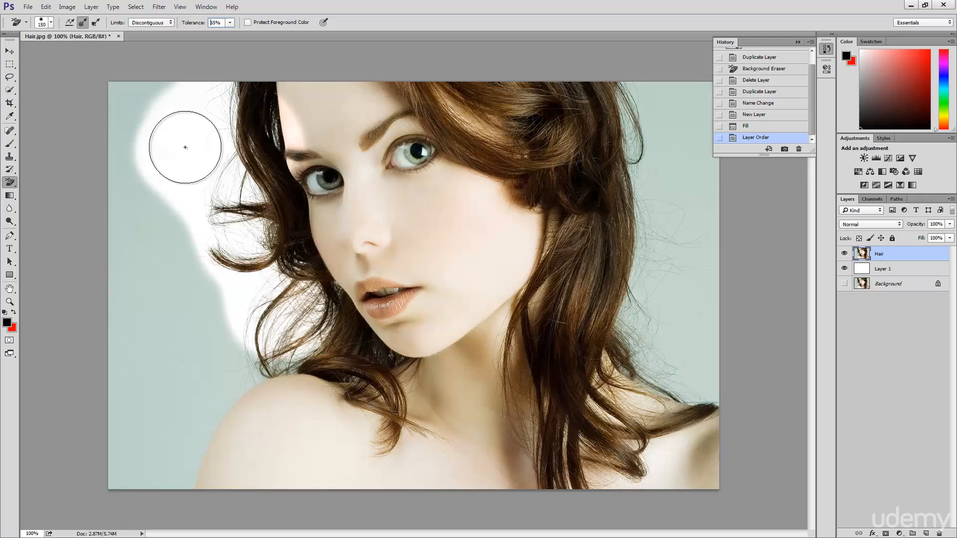
drag(185, 148, 186, 148)
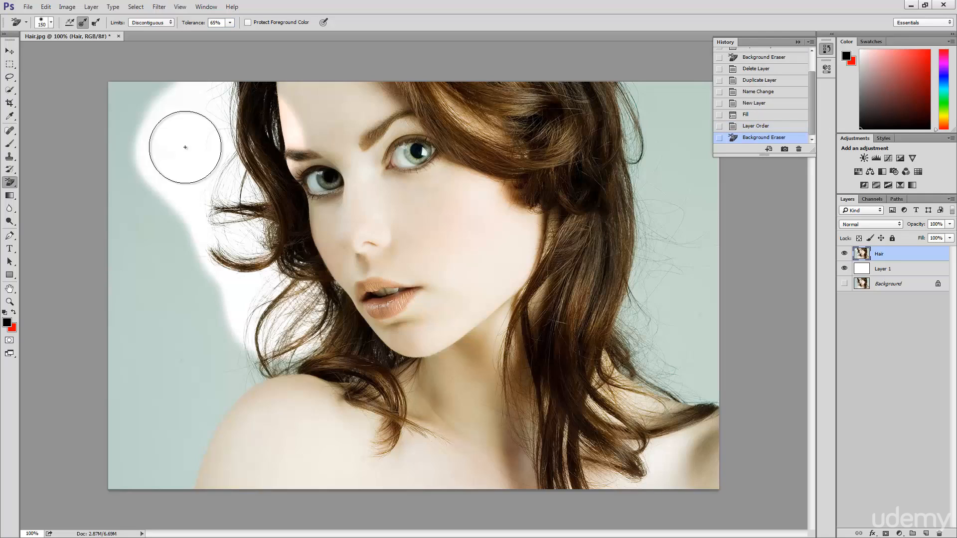
key(ctrl+z)
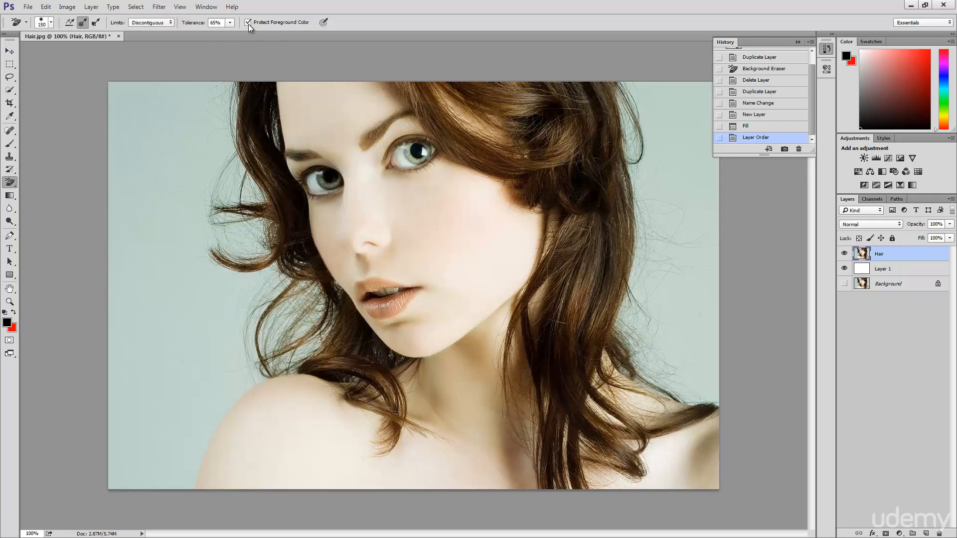
- Sample the forehead skin as the protected foreground color, and erase the backdrop around the hair beside it
click(7, 323)
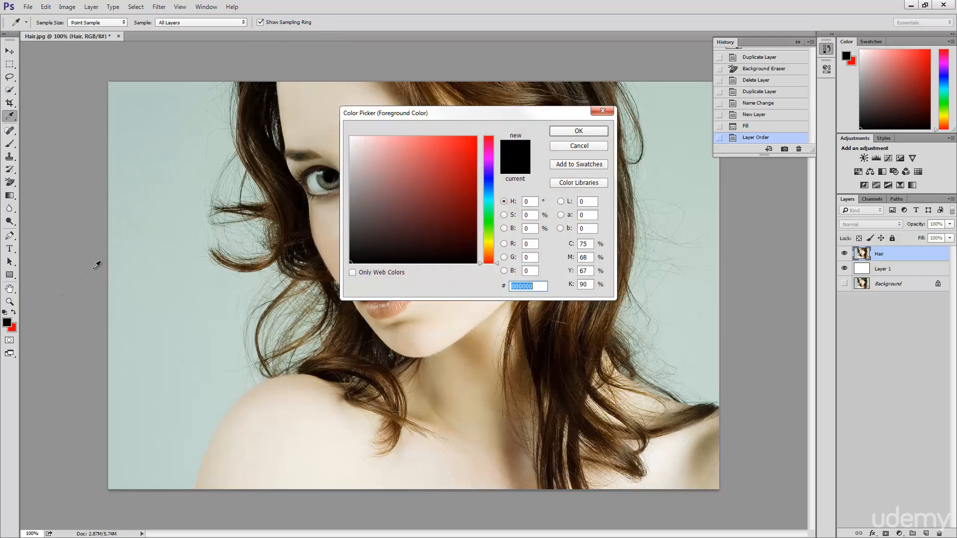
click(288, 109)
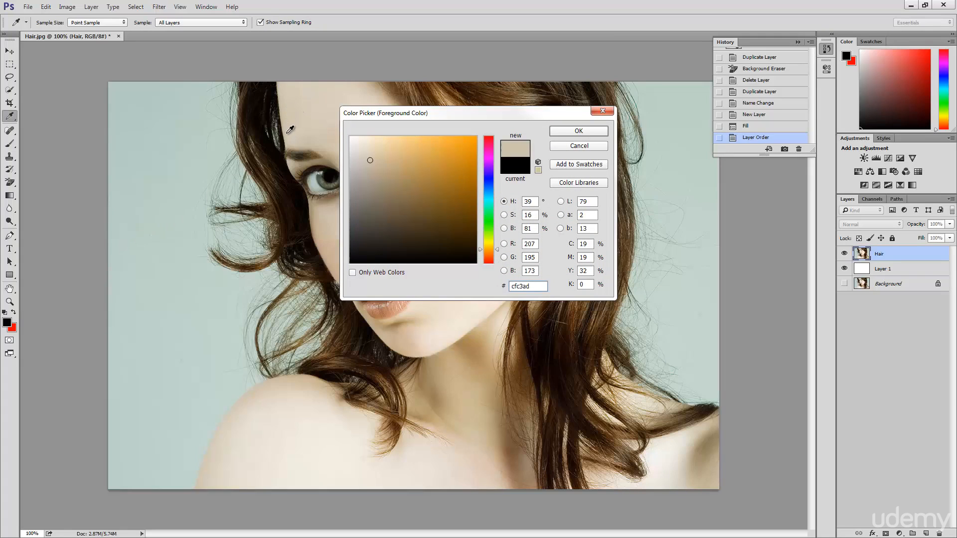
click(578, 131)
key(e)
mouse_move(171, 134)
mouse_down()
mouse_move(210, 104)
mouse_move(241, 146)
mouse_move(246, 125)
mouse_move(245, 152)
mouse_move(235, 124)
mouse_move(223, 206)
mouse_move(204, 208)
mouse_move(221, 99)
mouse_move(224, 201)
mouse_move(251, 241)
mouse_move(218, 249)
mouse_move(213, 230)
mouse_move(250, 295)
mouse_move(287, 305)
mouse_up()
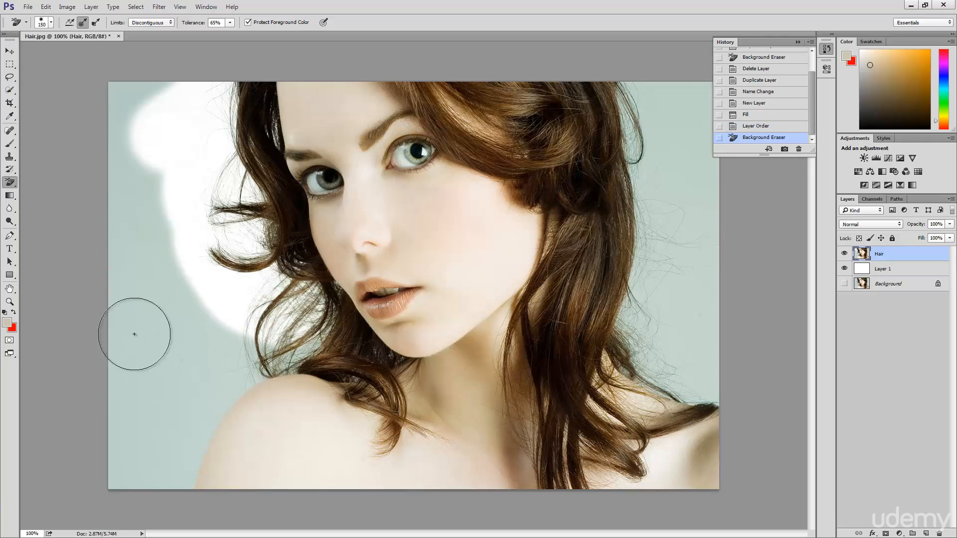
- Sample the shoulder's edge as the protected foreground color, and erase the remaining backdrop around the shoulder and that side of the image
click(9, 325)
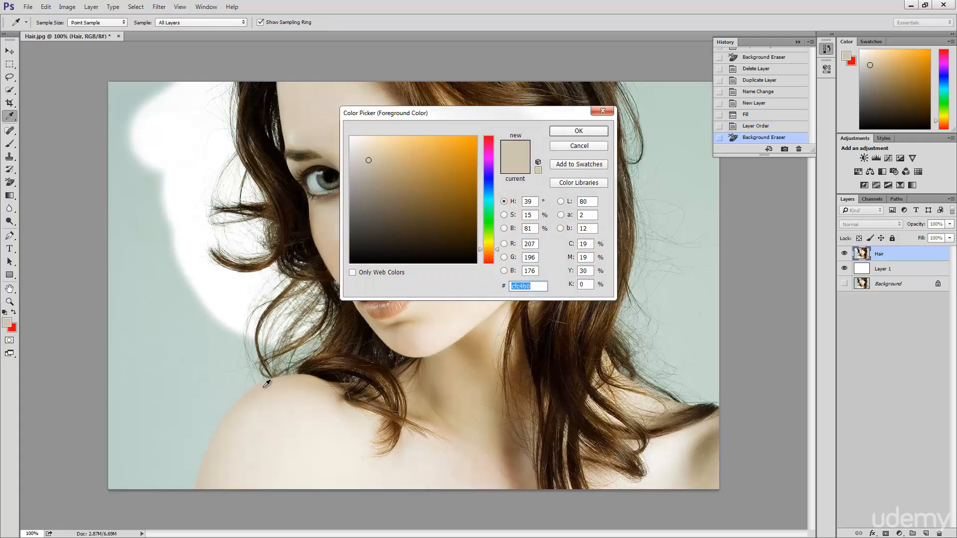
click(569, 131)
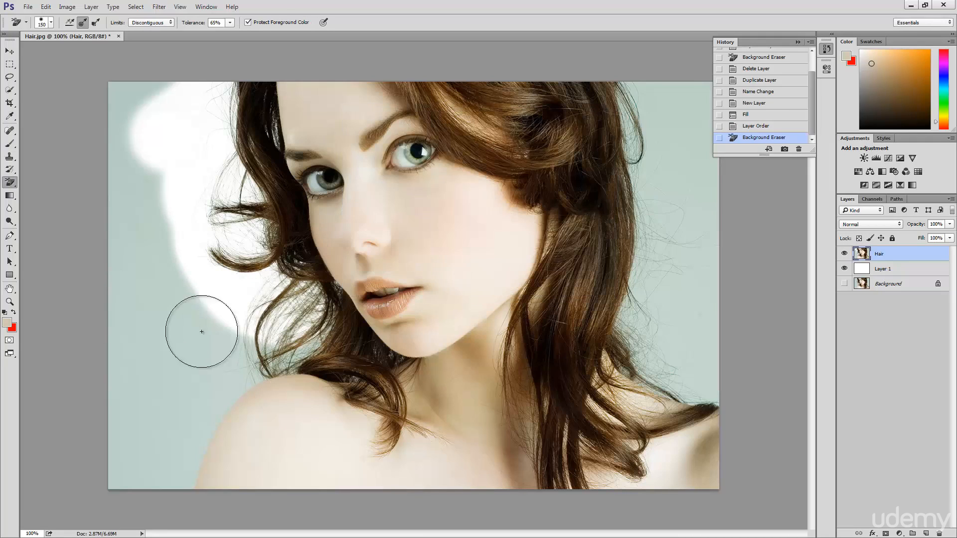
mouse_move(184, 338)
mouse_down()
mouse_move(228, 336)
mouse_move(258, 347)
mouse_move(297, 332)
mouse_move(215, 365)
mouse_move(195, 346)
mouse_move(198, 280)
mouse_move(179, 116)
mouse_move(158, 93)
mouse_move(136, 96)
mouse_move(130, 119)
mouse_move(153, 281)
mouse_move(141, 301)
mouse_move(124, 263)
mouse_move(156, 385)
mouse_move(131, 415)
mouse_move(121, 396)
mouse_move(205, 381)
mouse_move(157, 470)
mouse_move(124, 468)
mouse_move(124, 435)
mouse_up()
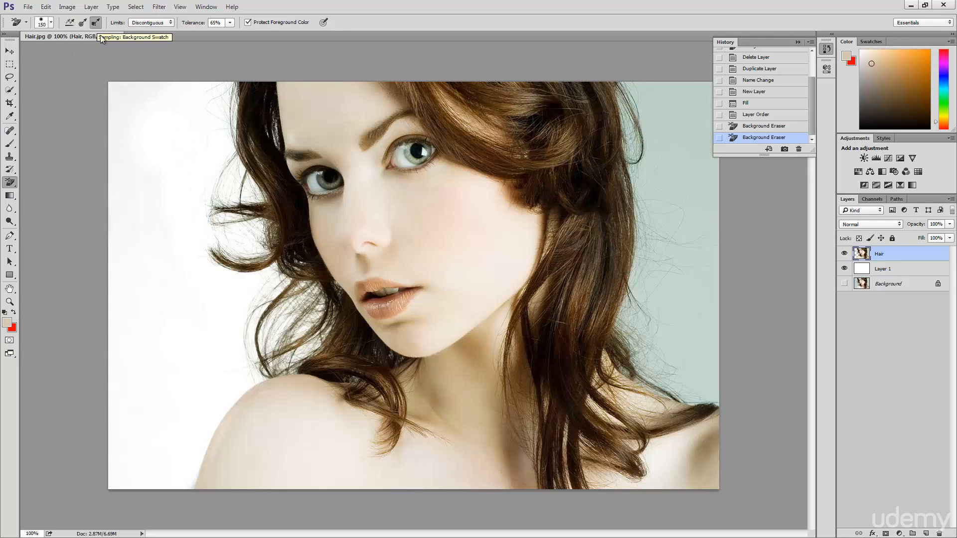
- Sample the pale green backdrop as the background color for Background Swatch sampling, and erase its remnants around the curls above the shoulder
click(11, 328)
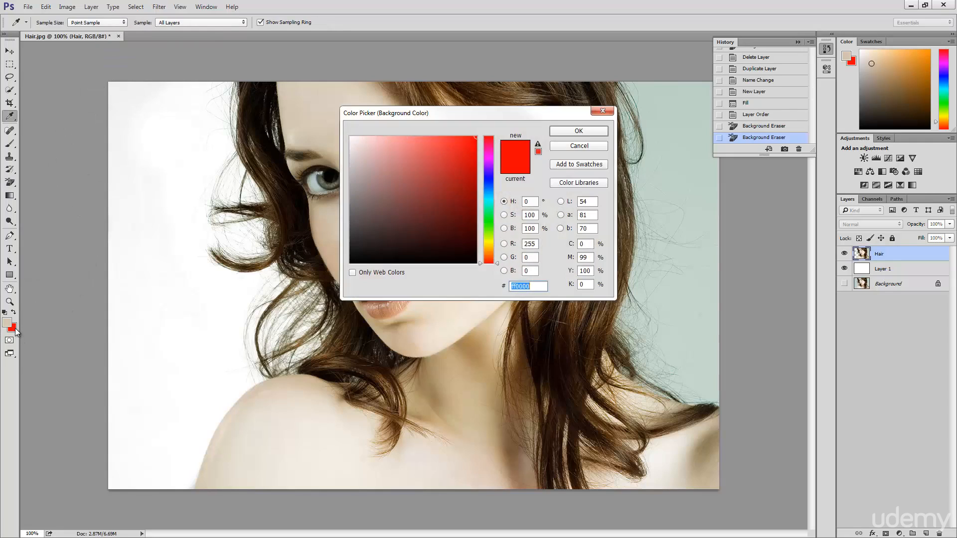
click(680, 130)
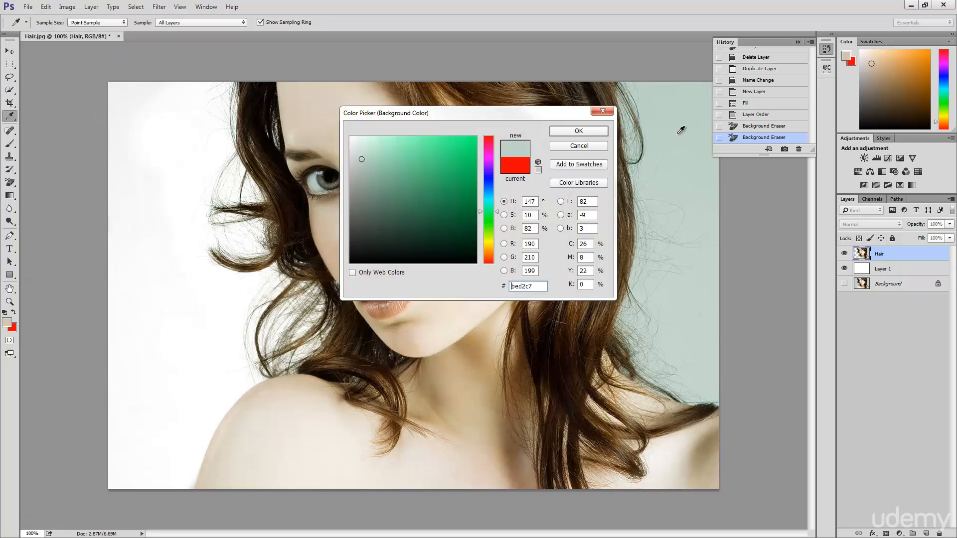
click(578, 131)
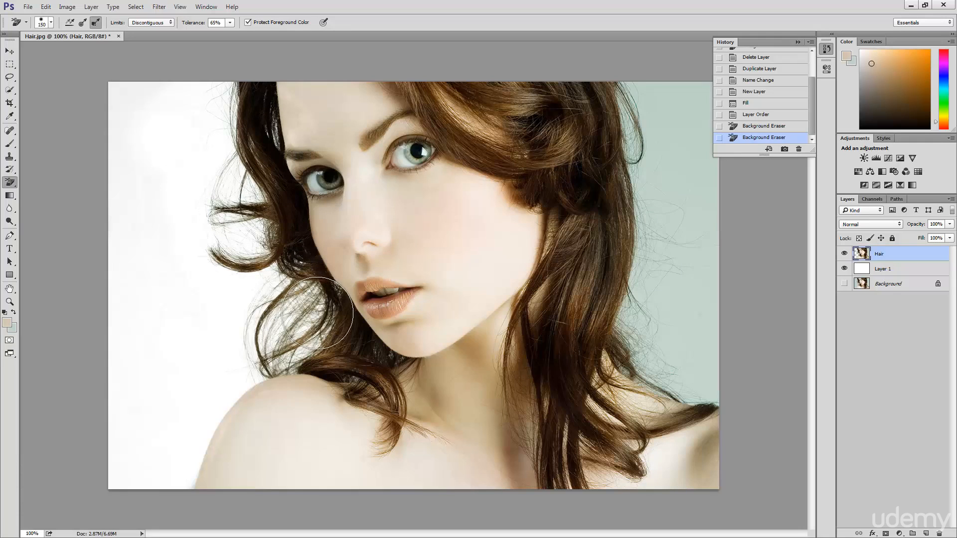
drag(264, 337, 239, 317)
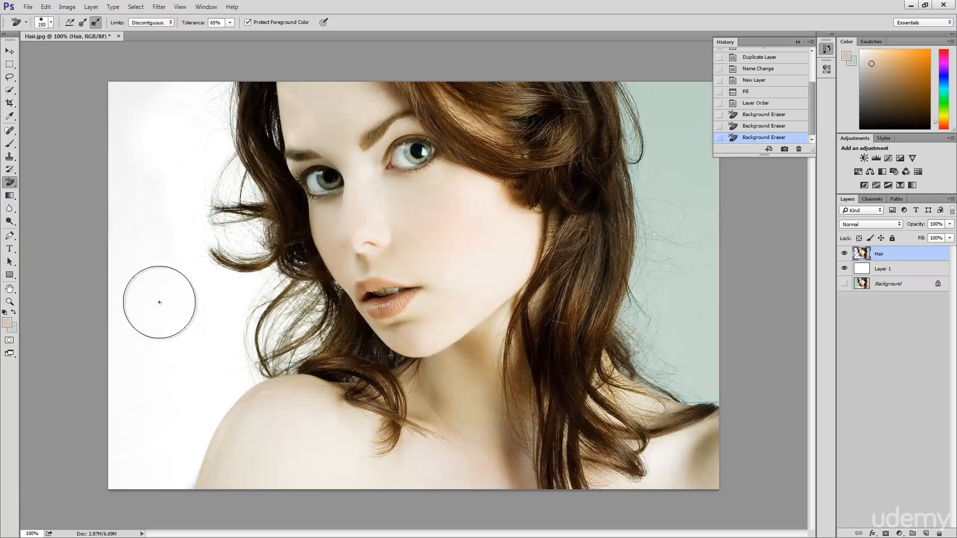
- Try removing the remaining green backdrop with the Magic Eraser, turn off its Contiguous option, and revert to the last Background Eraser state
click(10, 182)
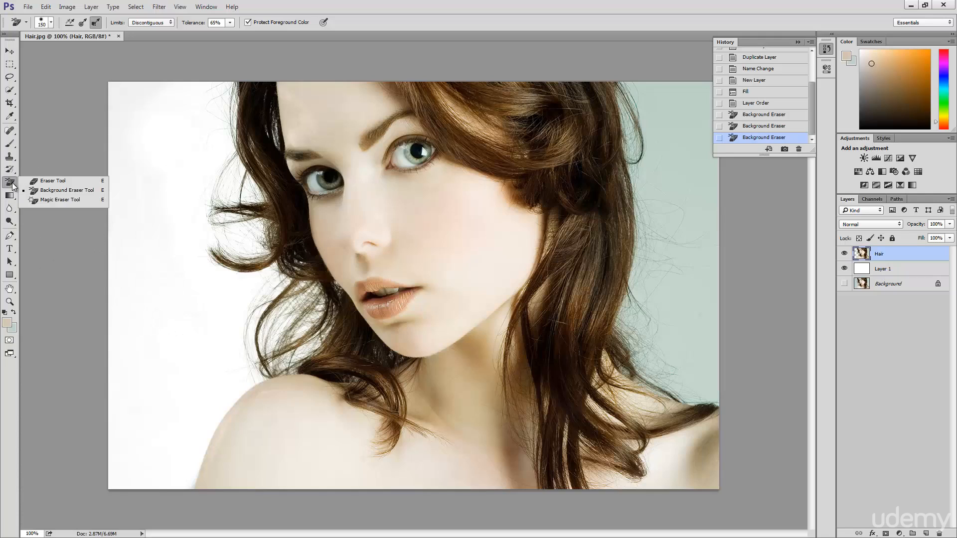
click(70, 199)
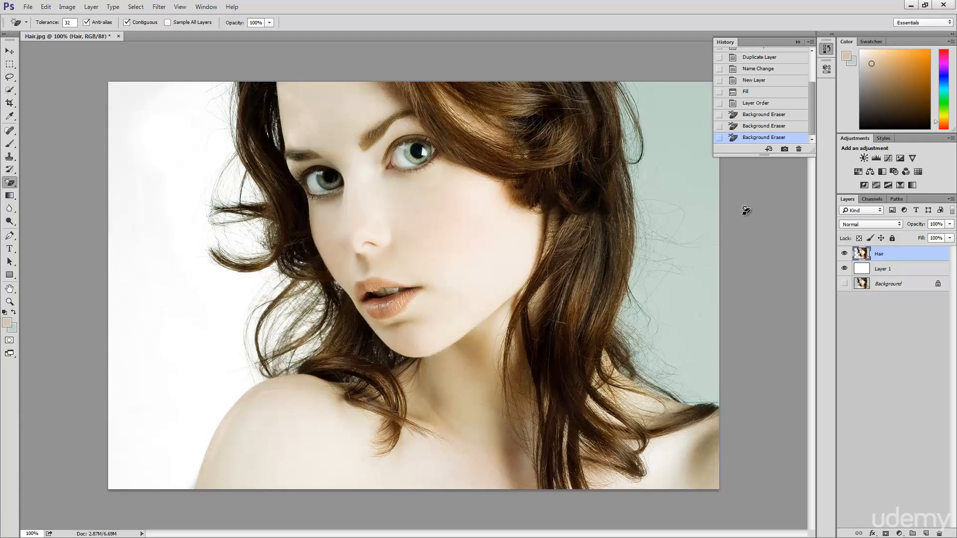
click(687, 171)
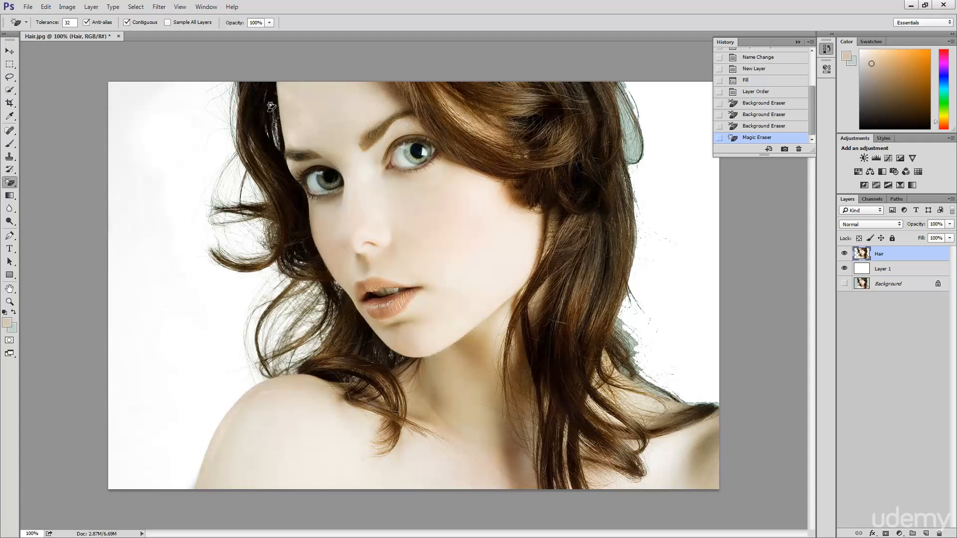
click(68, 22)
click(126, 23)
click(761, 127)
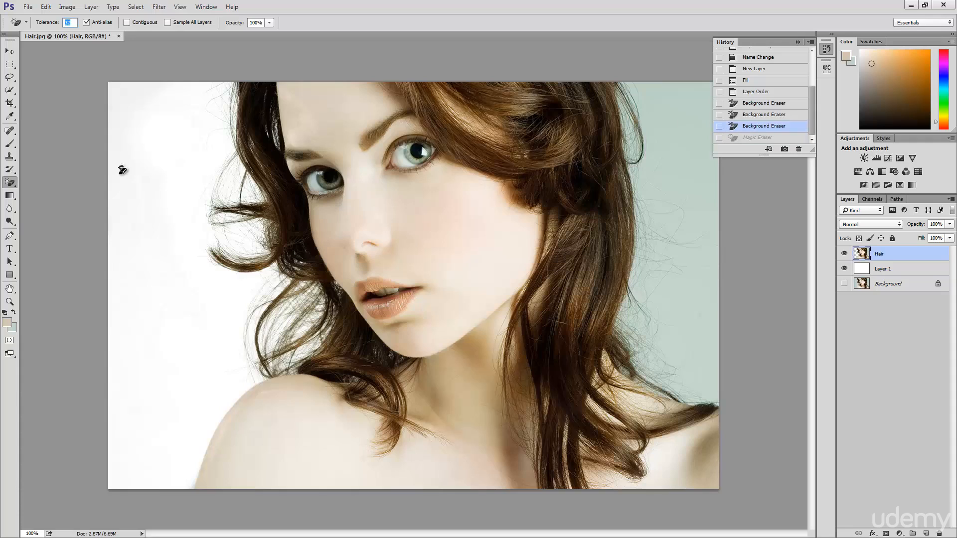
- Return to the Background Eraser and erase the remaining green backdrop beside the long hair
click(9, 184)
click(55, 191)
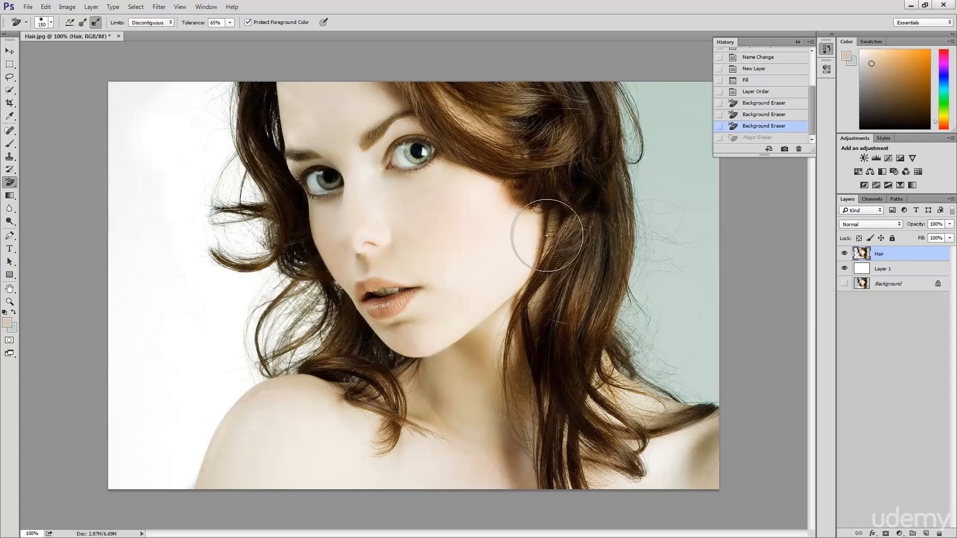
mouse_move(675, 166)
mouse_down()
mouse_move(637, 92)
mouse_move(713, 106)
mouse_move(712, 200)
mouse_move(691, 256)
mouse_move(655, 251)
mouse_move(653, 213)
mouse_move(643, 327)
mouse_move(661, 350)
mouse_move(718, 371)
mouse_move(706, 371)
mouse_move(727, 293)
mouse_move(678, 357)
mouse_move(649, 349)
mouse_move(648, 327)
mouse_up()
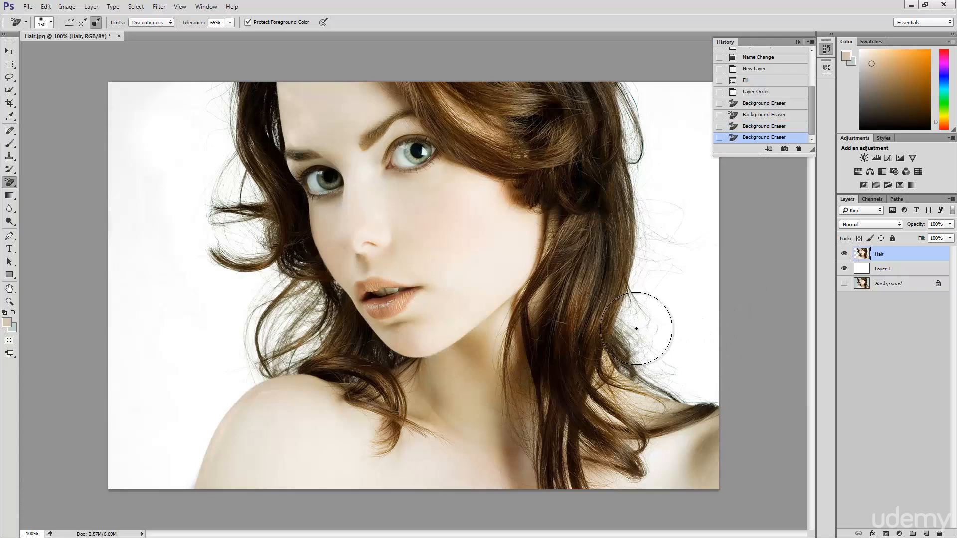
- Blur the loose hair strands beside the forehead and cheek using the Blur tool with a 175 px brush
click(11, 211)
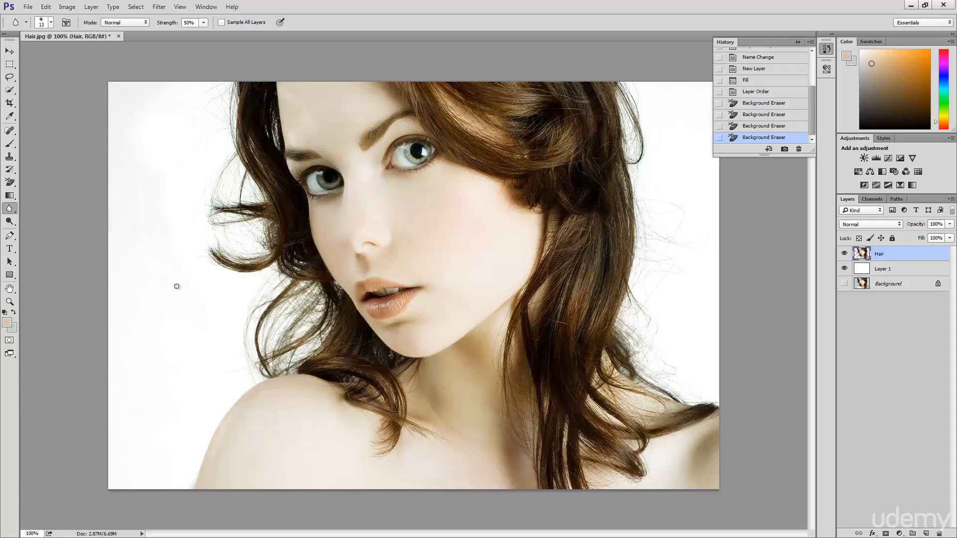
key(bracketright)
key(bracketright)
key(bracketright)
key(bracketright)
key(bracketright)
key(bracketright)
key(bracketright)
key(bracketright)
key(bracketright)
key(bracketright)
key(bracketright)
key(bracketright)
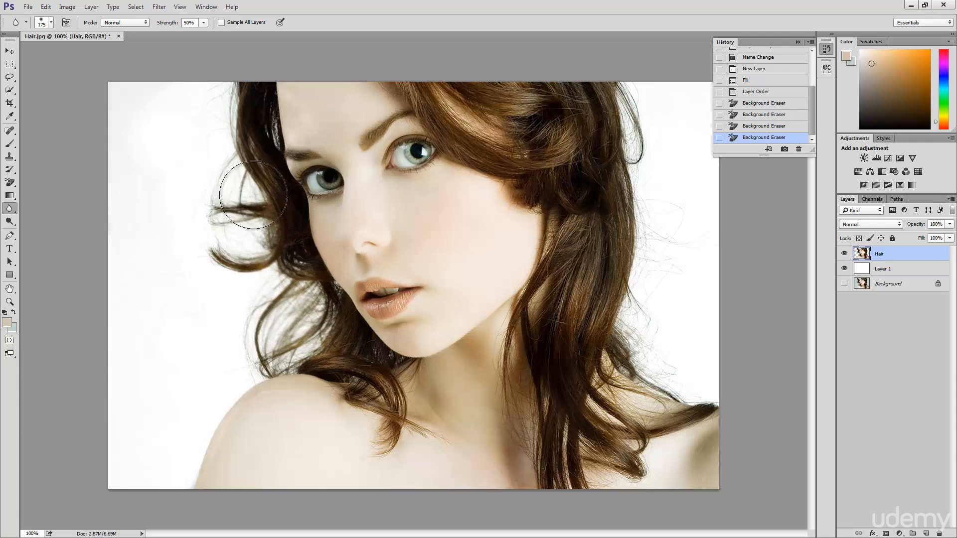
mouse_move(245, 154)
mouse_down()
mouse_move(243, 115)
mouse_move(231, 96)
mouse_up()
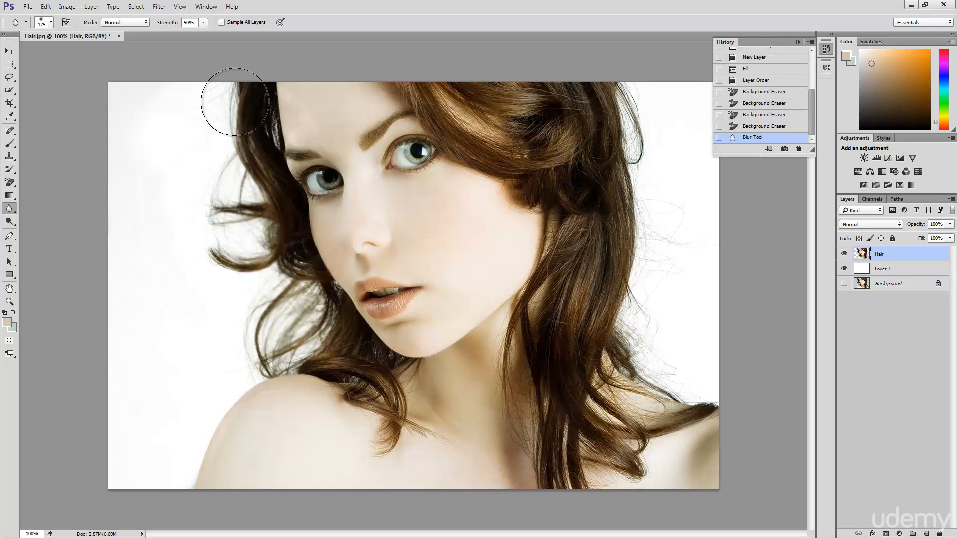
mouse_move(243, 130)
mouse_down()
mouse_move(251, 178)
mouse_move(218, 119)
mouse_move(219, 96)
mouse_move(243, 212)
mouse_move(240, 246)
mouse_move(218, 164)
mouse_move(240, 268)
mouse_move(231, 193)
mouse_move(260, 260)
mouse_move(262, 231)
mouse_move(252, 205)
mouse_move(254, 251)
mouse_move(248, 212)
mouse_move(237, 248)
mouse_move(221, 238)
mouse_move(222, 279)
mouse_move(249, 224)
mouse_up()
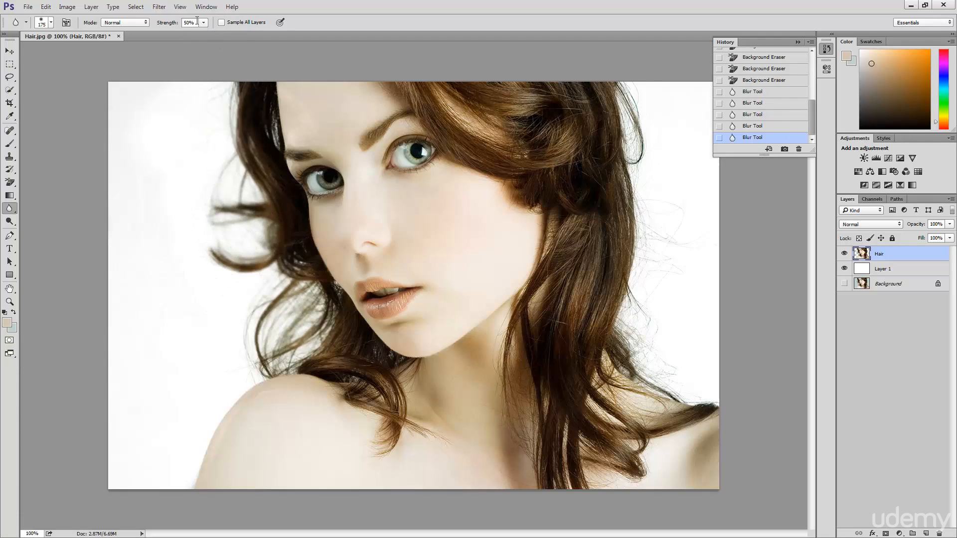
drag(197, 21, 184, 23)
- Sharpen the woman's lips with repeated strokes of the Sharpen tool, using a 60 px brush
click(12, 210)
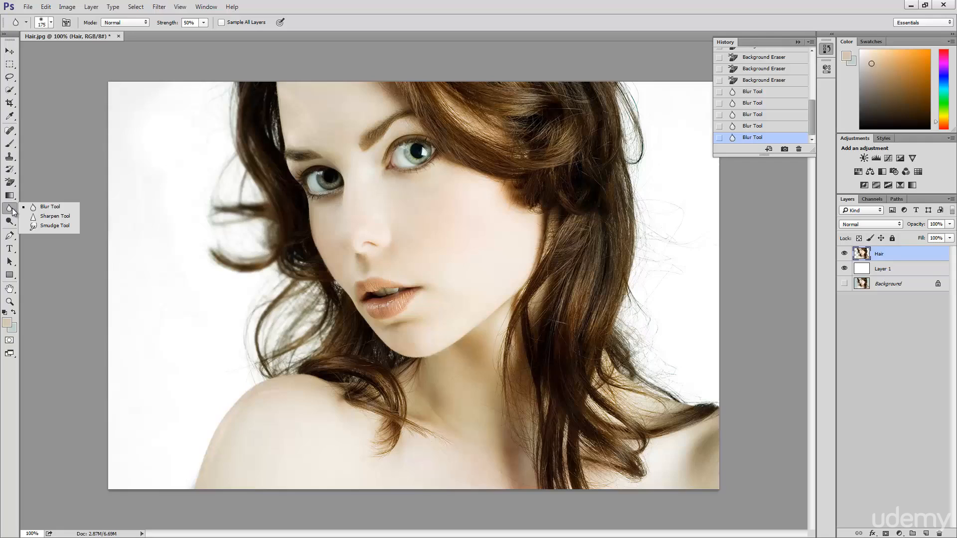
click(56, 215)
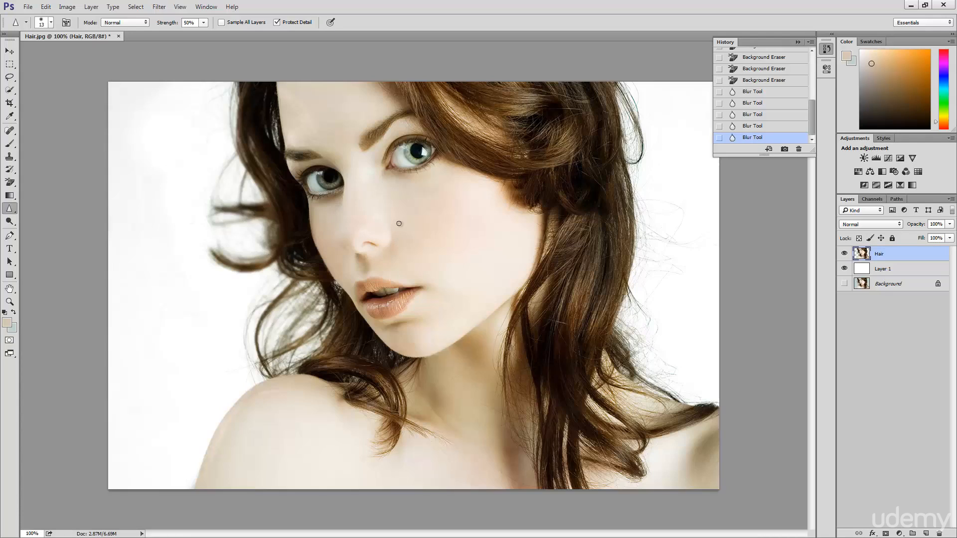
key(bracketright)
key(bracketright)
key(bracketright)
key(bracketright)
key(bracketright)
key(bracketright)
key(bracketright)
key(bracketright)
mouse_move(420, 292)
mouse_down()
mouse_move(377, 309)
mouse_move(368, 292)
mouse_move(444, 295)
mouse_up()
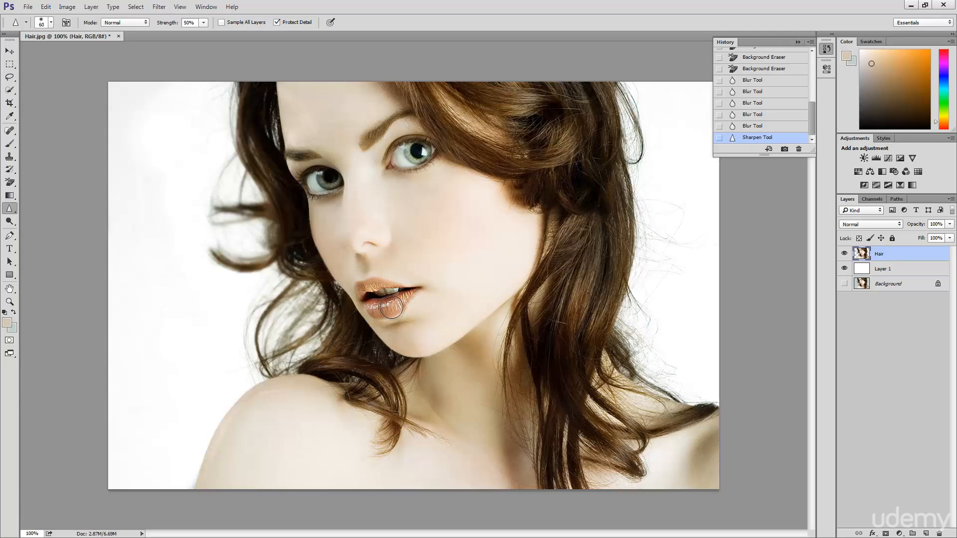
mouse_move(422, 290)
mouse_down()
mouse_move(381, 306)
mouse_move(365, 292)
mouse_move(417, 287)
mouse_move(382, 306)
mouse_move(368, 290)
mouse_move(417, 290)
mouse_up()
mouse_move(415, 293)
mouse_down()
mouse_move(386, 312)
mouse_move(396, 286)
mouse_move(373, 287)
mouse_move(419, 292)
mouse_move(377, 305)
mouse_up()
mouse_move(376, 304)
mouse_down()
mouse_move(366, 292)
mouse_move(412, 282)
mouse_move(399, 301)
mouse_move(375, 299)
mouse_up()
mouse_move(375, 299)
mouse_down()
mouse_move(387, 292)
mouse_move(405, 303)
mouse_up()
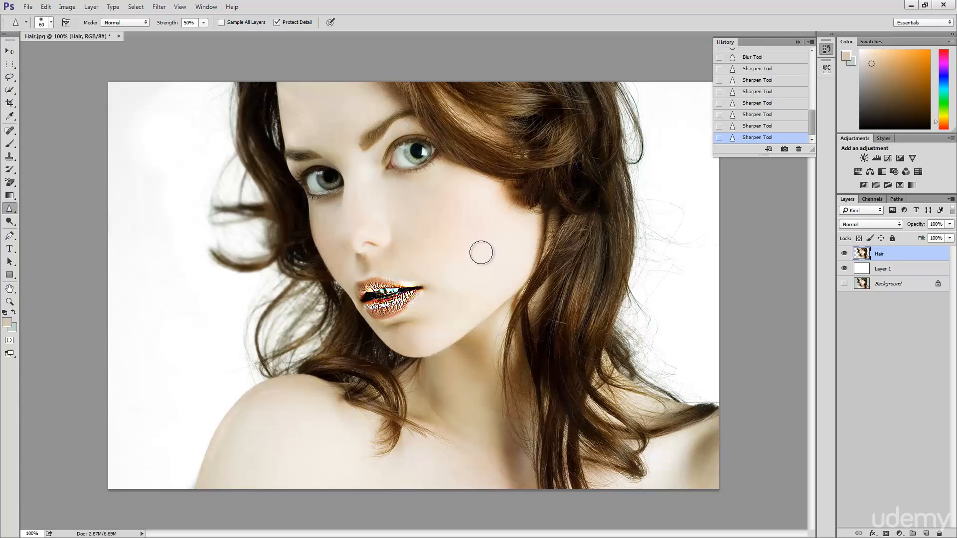
- Smudge the corner of the woman's mouth outward using the Smudge tool with a 90 px brush
click(9, 212)
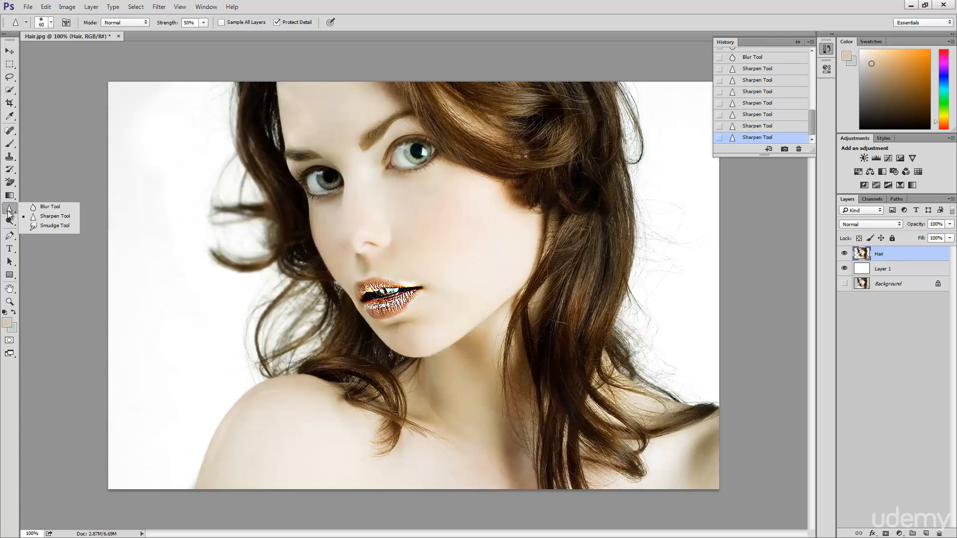
click(55, 226)
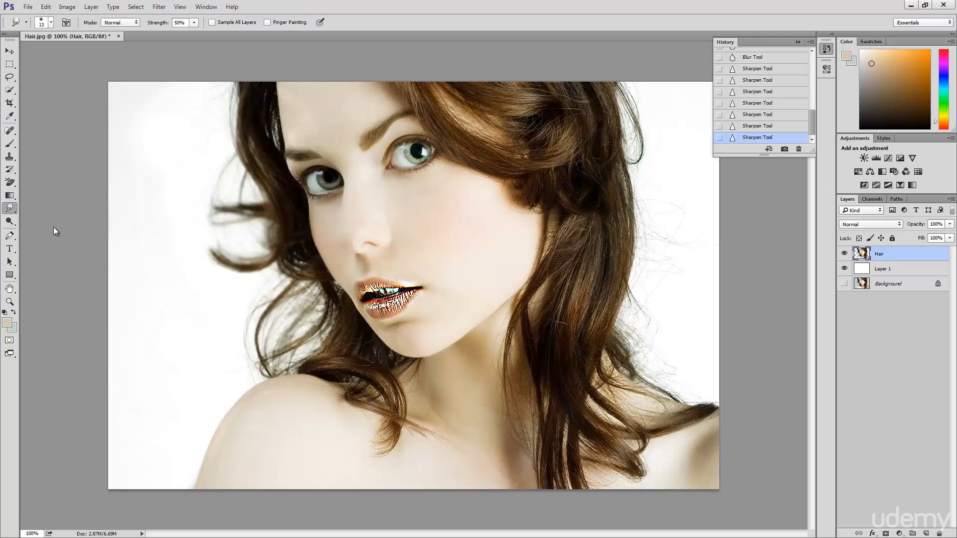
key(bracketright)
key(bracketright)
key(bracketright)
key(bracketright)
key(bracketright)
key(bracketright)
key(bracketright)
key(bracketright)
key(bracketright)
key(bracketright)
key(bracketright)
key(bracketright)
key(bracketright)
mouse_move(427, 289)
mouse_down()
mouse_move(455, 275)
mouse_move(427, 284)
mouse_up()
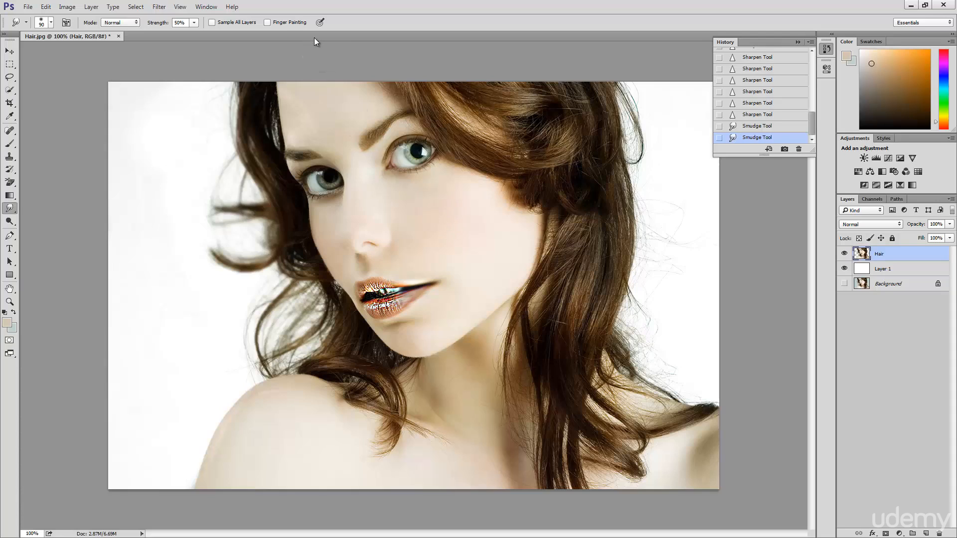
- Set the foreground color to orange f3930d and smear it across the cheek with the Smudge tool's Finger Painting option on
click(7, 323)
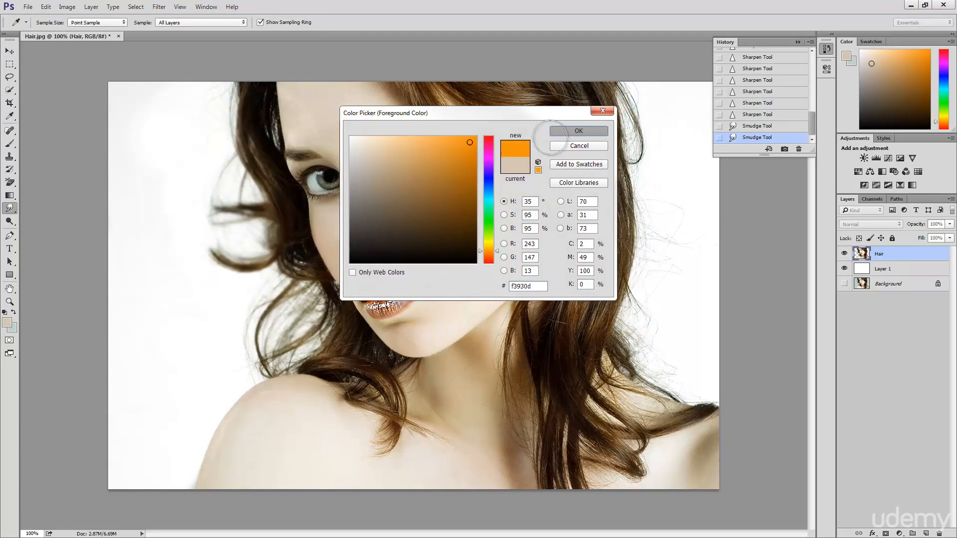
click(560, 133)
mouse_move(419, 219)
mouse_down()
mouse_move(474, 205)
mouse_move(428, 235)
mouse_move(474, 204)
mouse_up()
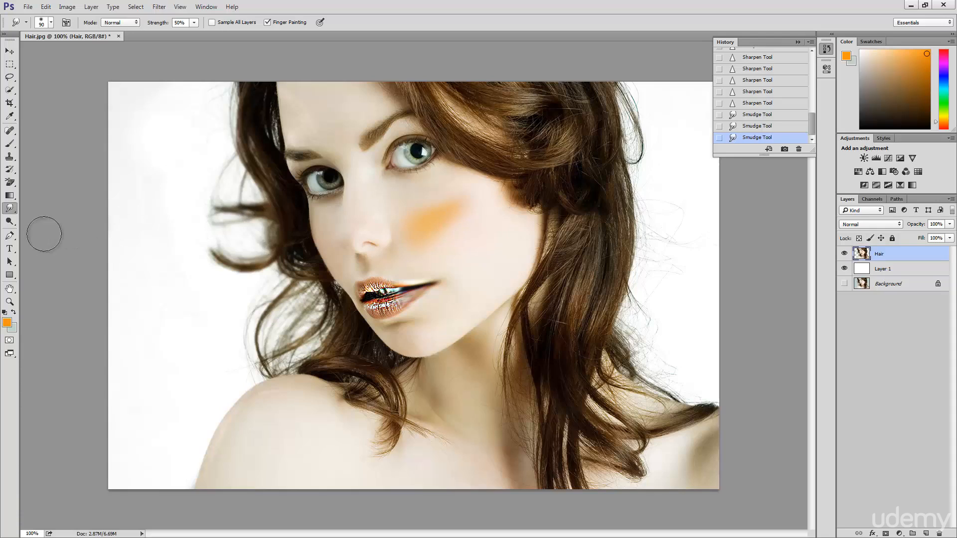
- Lighten the shaded neck beside the long hair using a 125 px Dodge brush, once with the Midtones range and once with Shadows
click(8, 221)
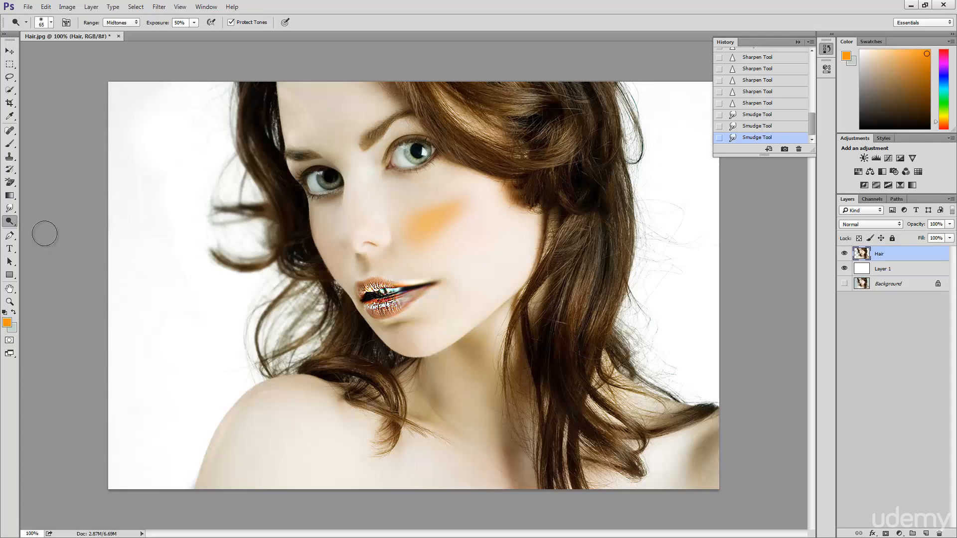
key(bracketright)
key(bracketright)
key(bracketright)
key(bracketright)
key(bracketright)
key(bracketright)
key(bracketright)
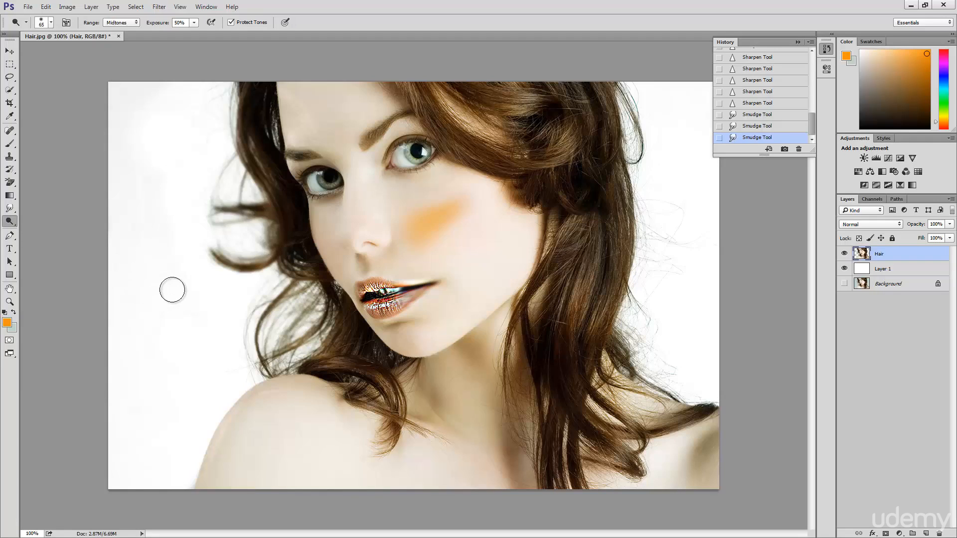
key(bracketleft)
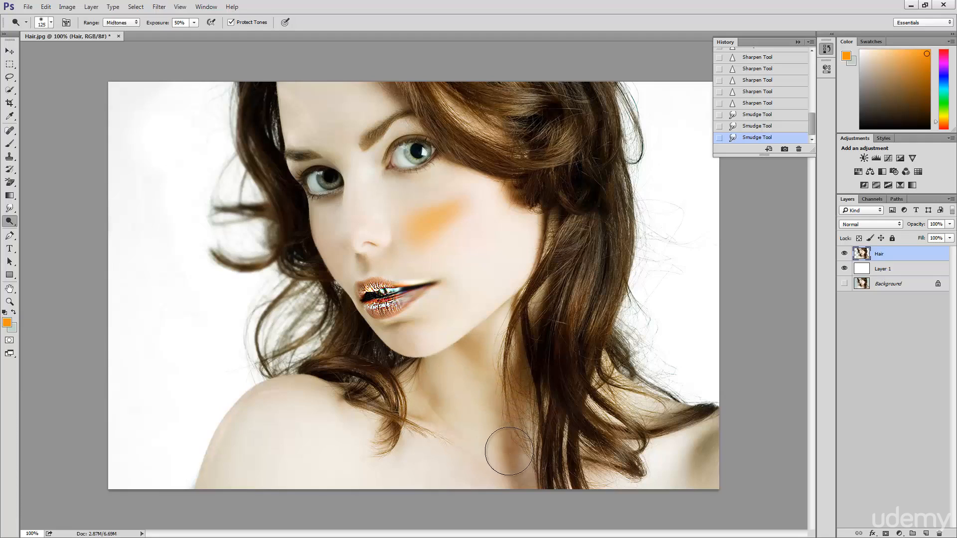
click(507, 410)
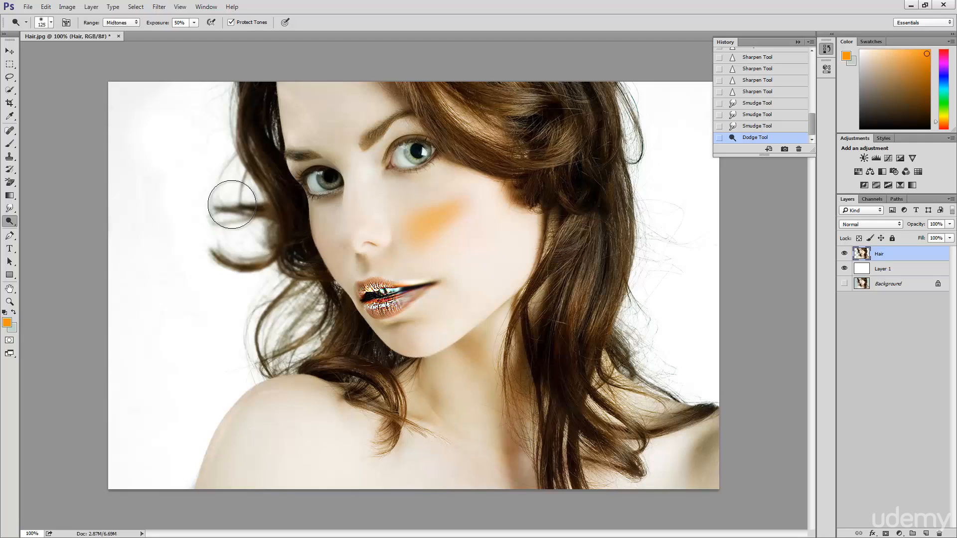
click(126, 22)
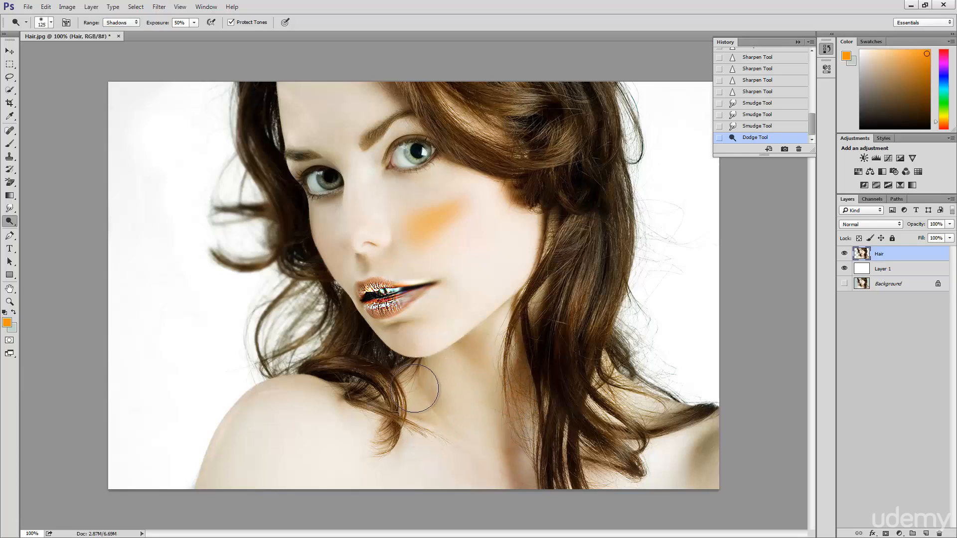
drag(524, 417, 511, 414)
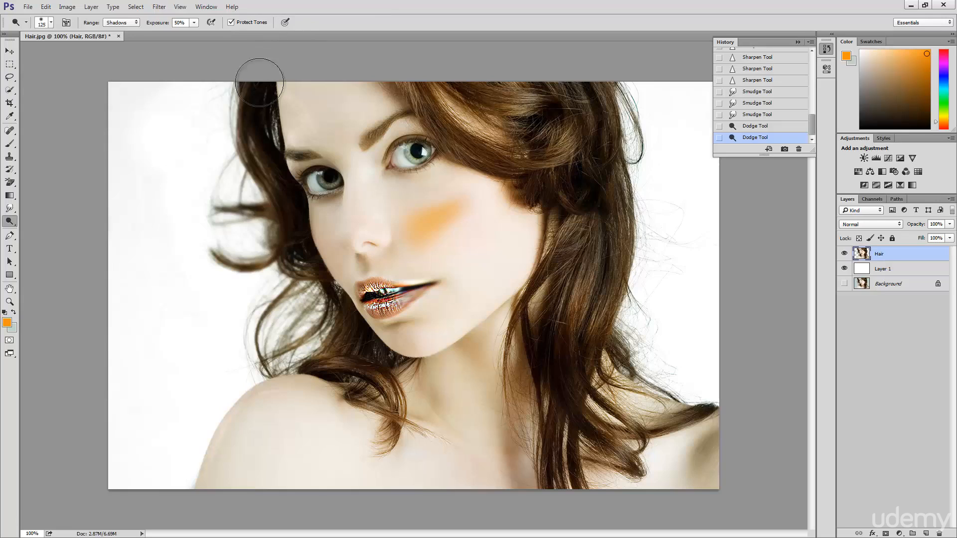
- Darken the skin under both eyes using the Burn tool with a 65 px brush and the Midtones range
right_click(10, 222)
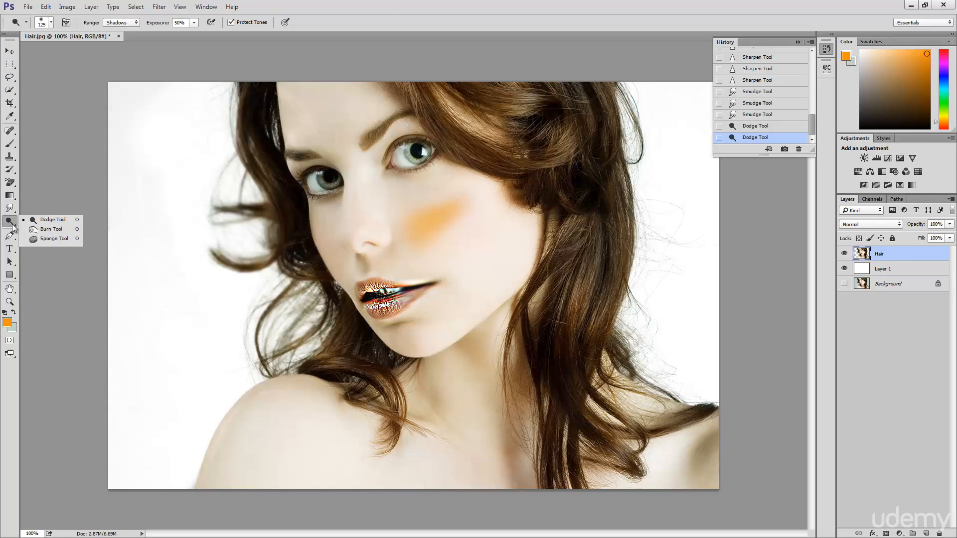
click(56, 230)
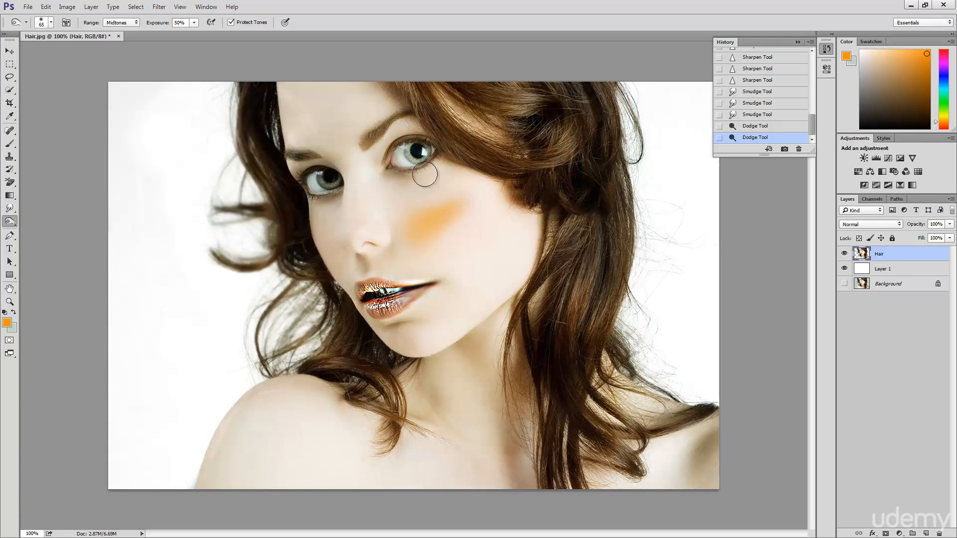
drag(405, 184, 391, 181)
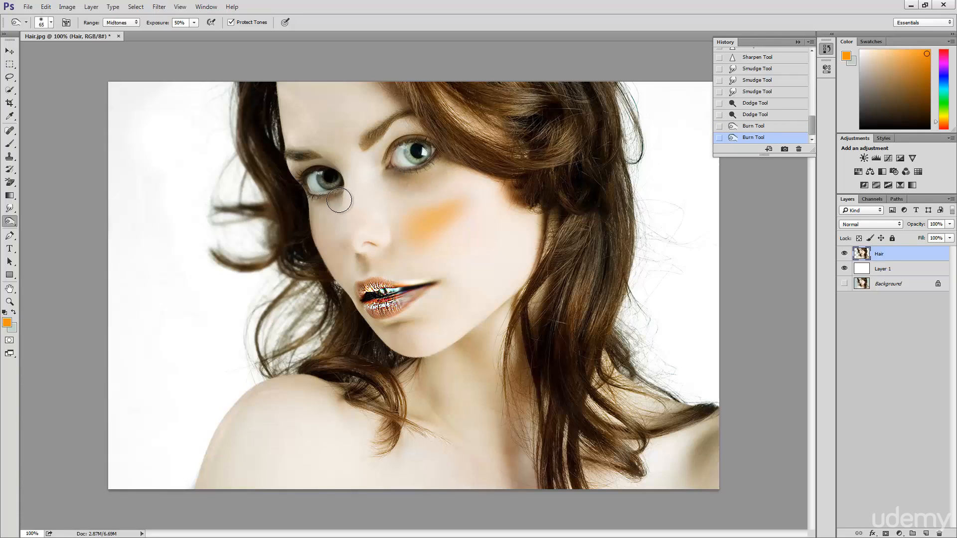
mouse_move(329, 203)
mouse_down()
mouse_move(341, 200)
mouse_move(301, 210)
mouse_up()
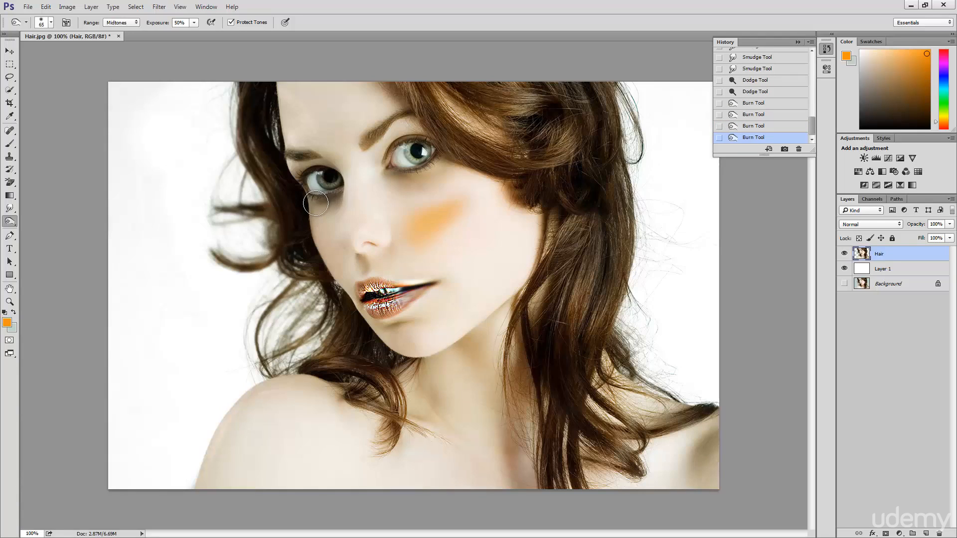
- Desaturate the cheek, lips, nose and forehead using the Sponge tool in Desaturate mode with a 150 px brush
right_click(10, 221)
click(51, 238)
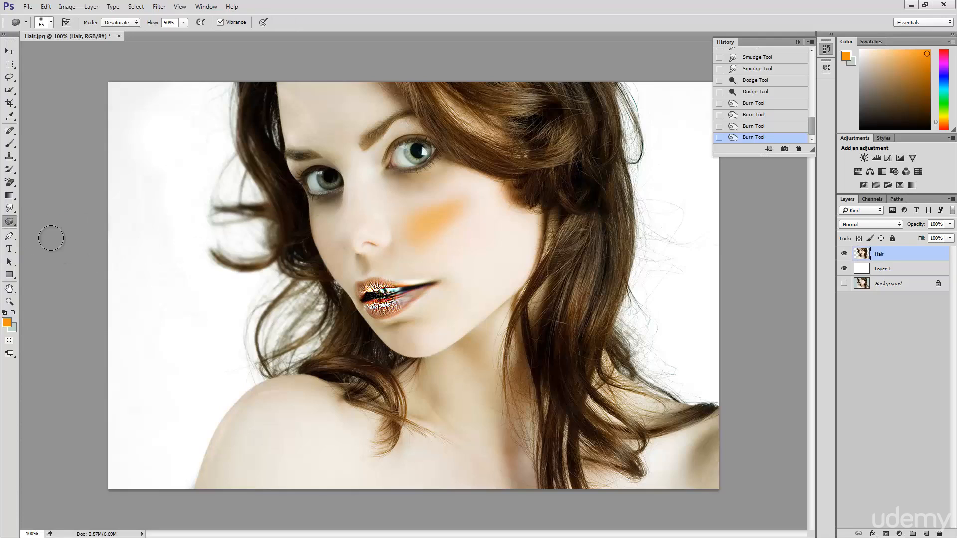
key(bracketright)
key(bracketright)
key(bracketright)
key(bracketright)
key(bracketright)
key(bracketright)
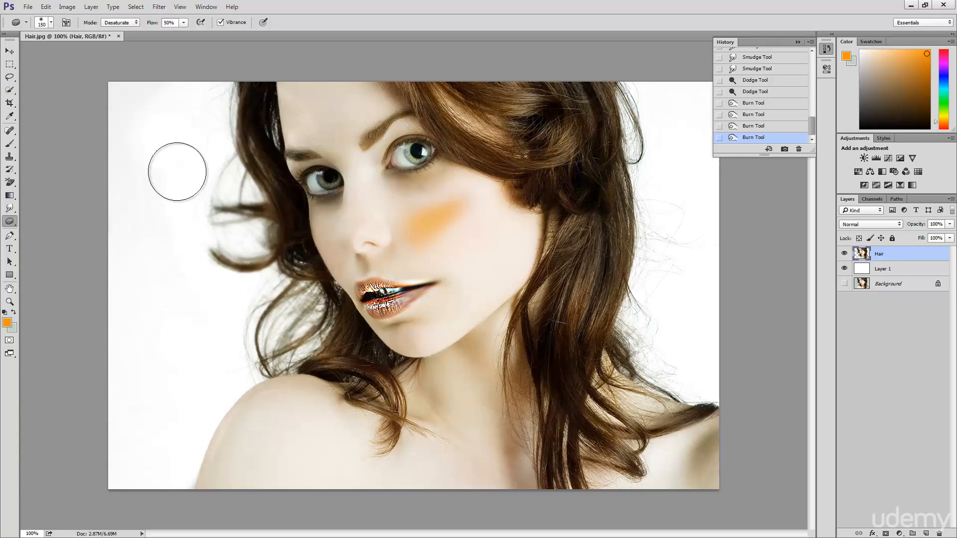
click(129, 23)
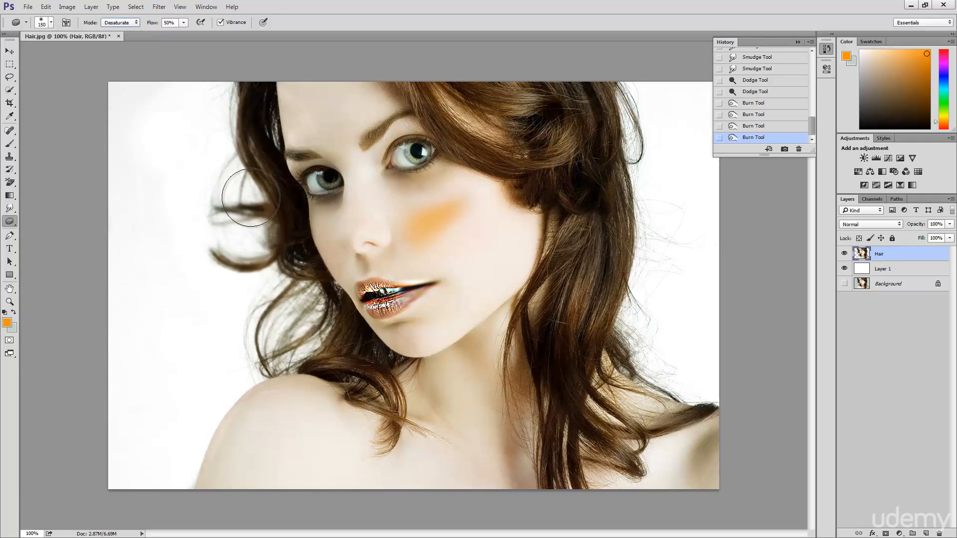
mouse_move(455, 203)
mouse_down()
mouse_move(415, 257)
mouse_move(392, 253)
mouse_move(453, 210)
mouse_move(422, 235)
mouse_move(395, 297)
mouse_move(372, 308)
mouse_move(368, 285)
mouse_move(386, 318)
mouse_move(429, 286)
mouse_up()
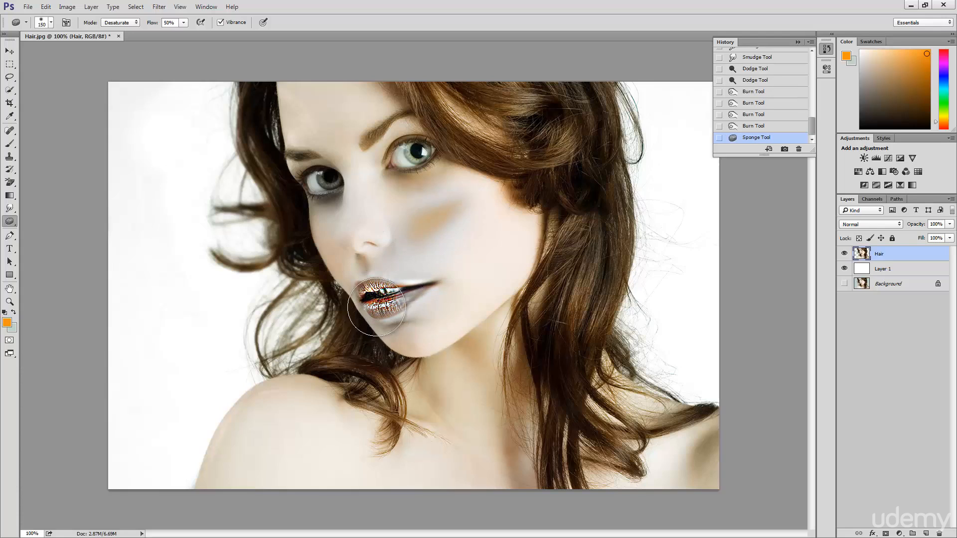
mouse_move(375, 221)
mouse_down()
mouse_move(349, 222)
mouse_move(332, 266)
mouse_move(330, 216)
mouse_move(301, 183)
mouse_move(286, 120)
mouse_up()
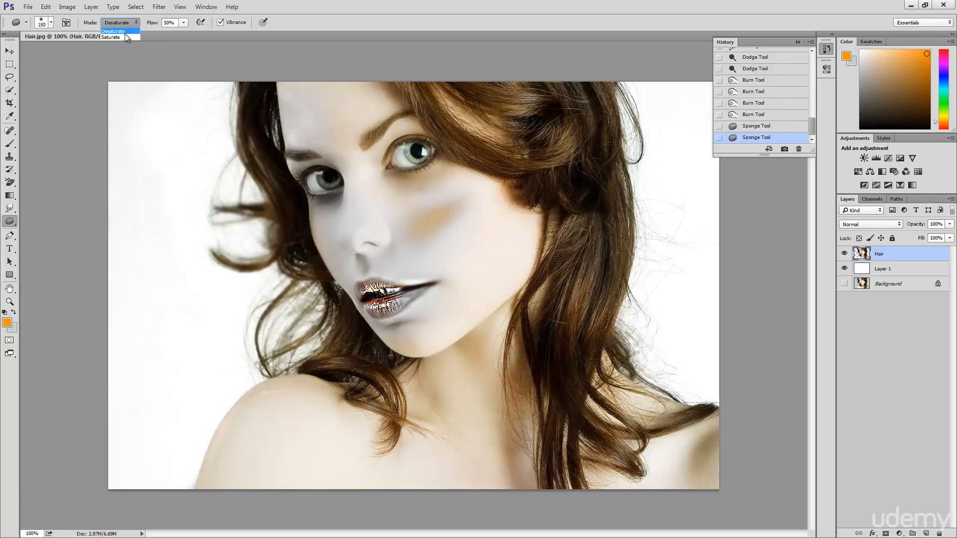
- Switch the Sponge tool to Saturate mode and intensify the colors in and around both eyes at 50% flow
click(123, 38)
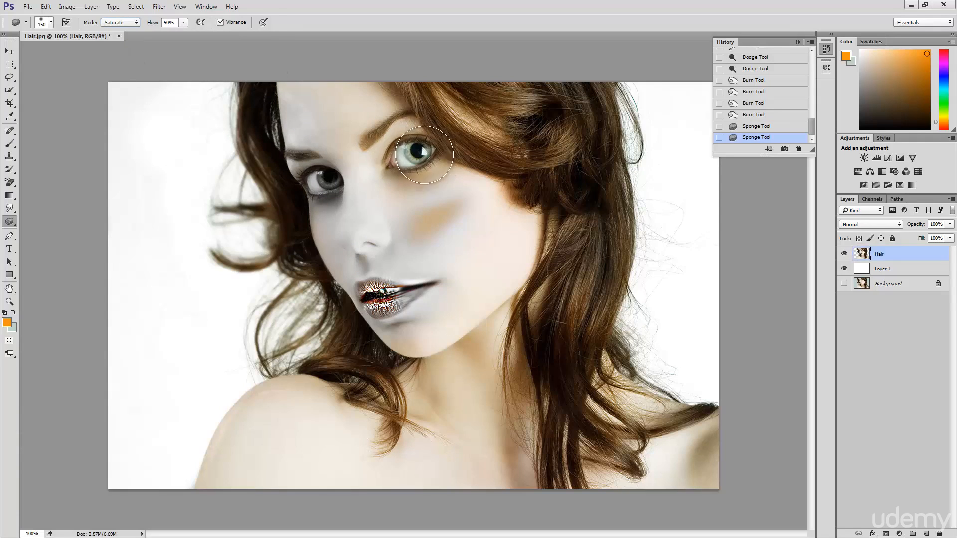
mouse_move(428, 141)
mouse_down()
mouse_move(402, 158)
mouse_move(427, 139)
mouse_move(413, 160)
mouse_move(411, 144)
mouse_move(407, 160)
mouse_move(418, 155)
mouse_move(395, 158)
mouse_move(425, 161)
mouse_move(398, 148)
mouse_move(420, 151)
mouse_move(406, 141)
mouse_move(409, 159)
mouse_move(423, 160)
mouse_move(398, 158)
mouse_up()
click(175, 24)
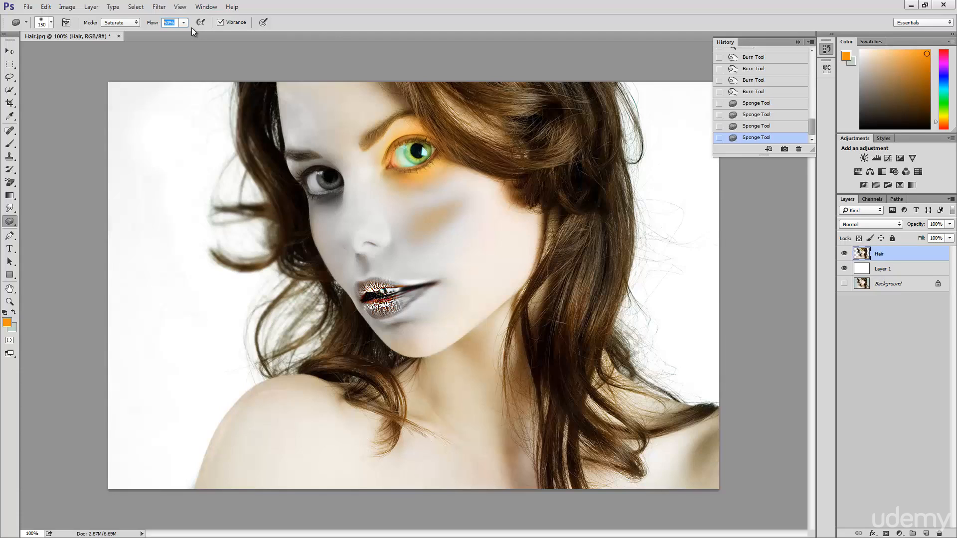
mouse_move(327, 188)
mouse_down()
mouse_move(318, 190)
mouse_move(314, 176)
mouse_up()
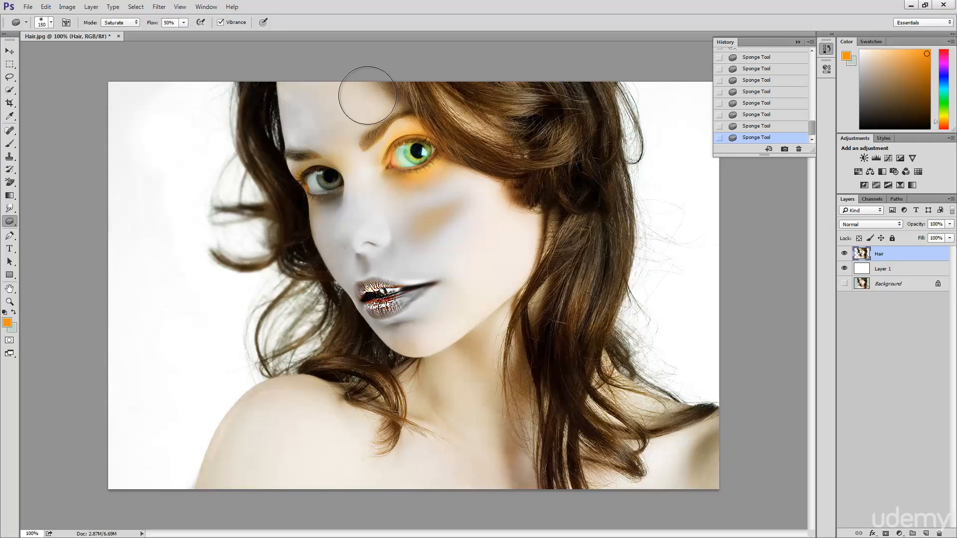